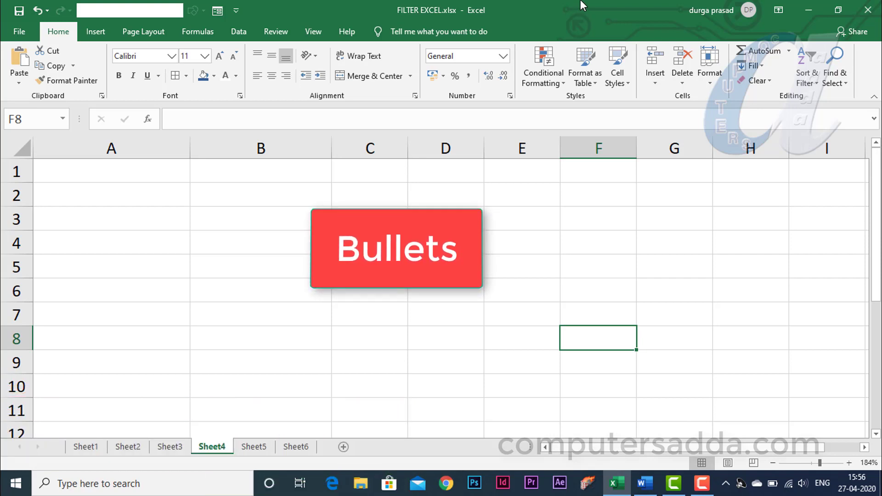
In a blank Word document, type Word, Excel and Power point on three lines and select them all
click(644, 483)
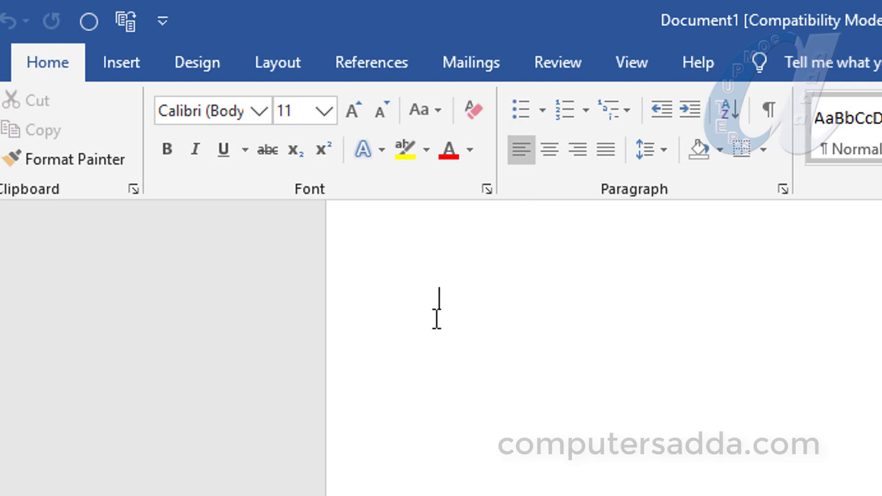
text(wor)
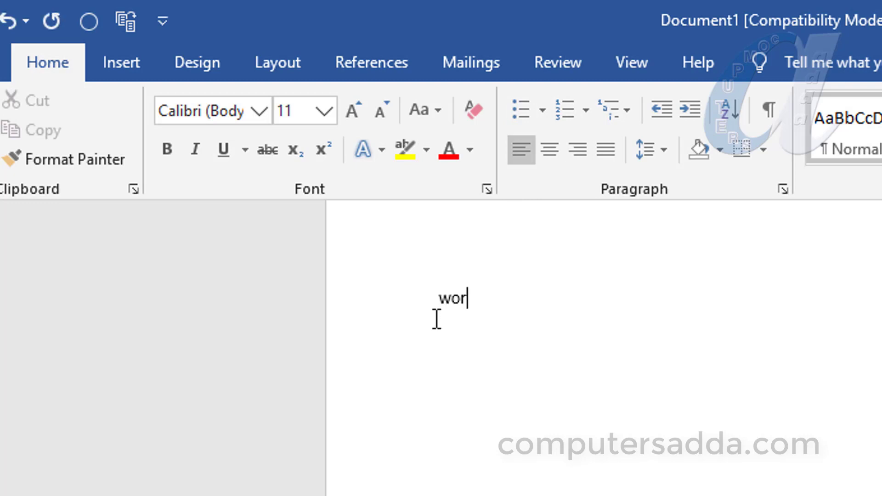
text(Word)
key(Return)
text(excel)
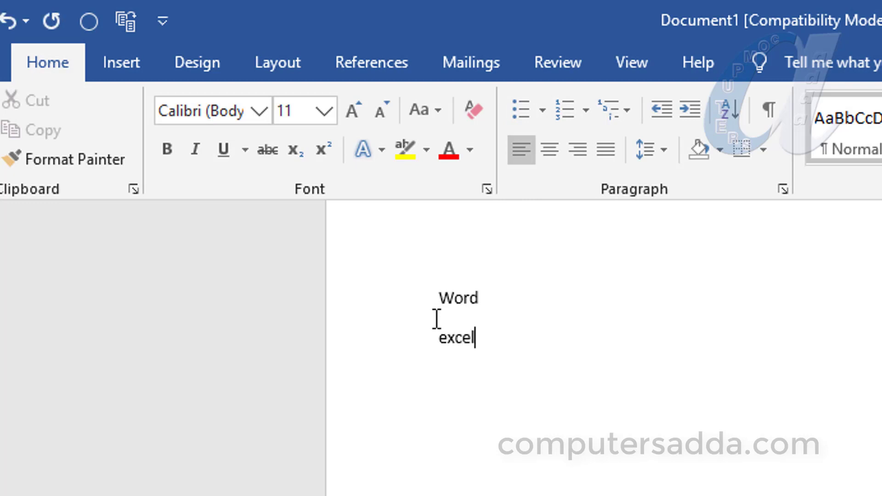
key(Return)
text(po)
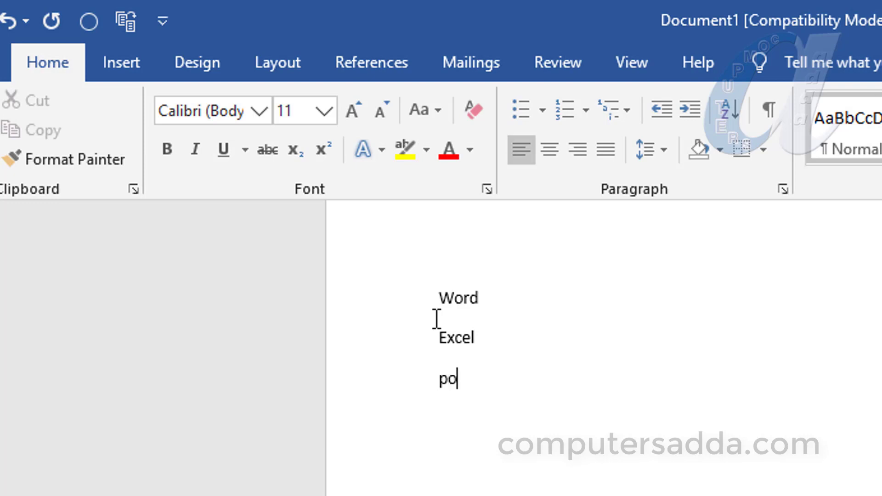
text(Power point)
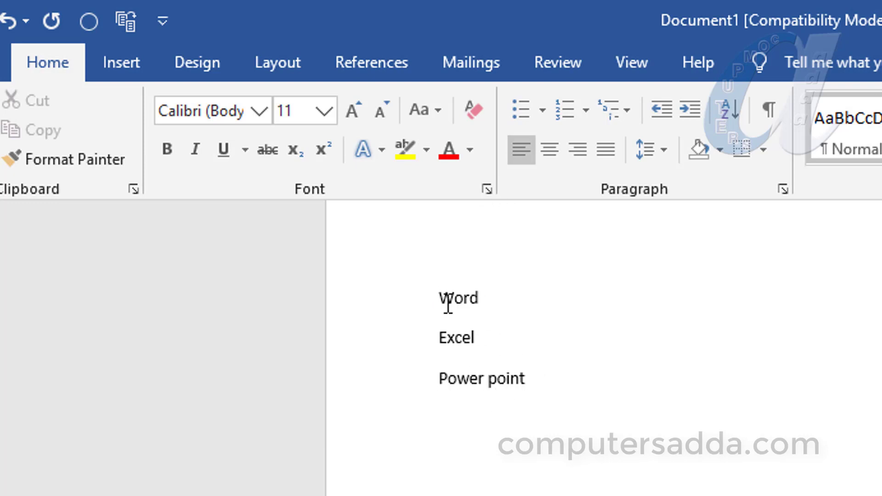
key(ctrl+a)
Give the three lines filled round bullets, then add a checkmark list: gfhfhgfgh, fghfh, fhgfh
click(542, 107)
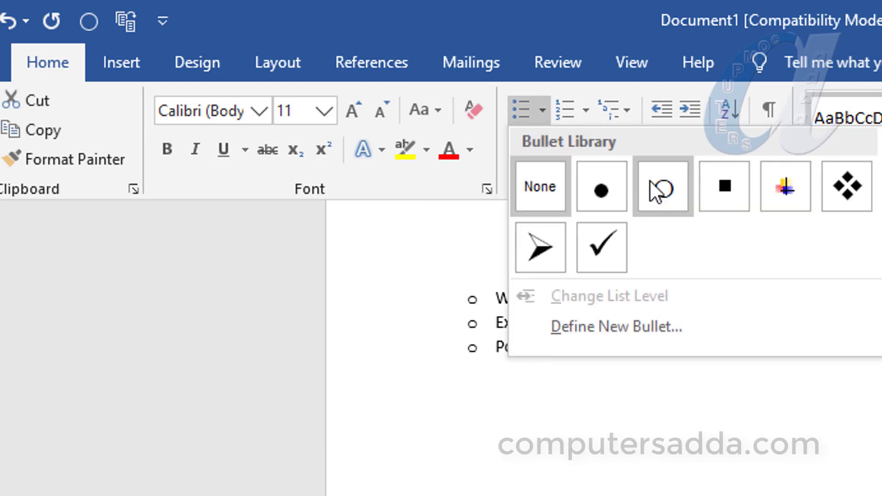
click(615, 187)
click(620, 392)
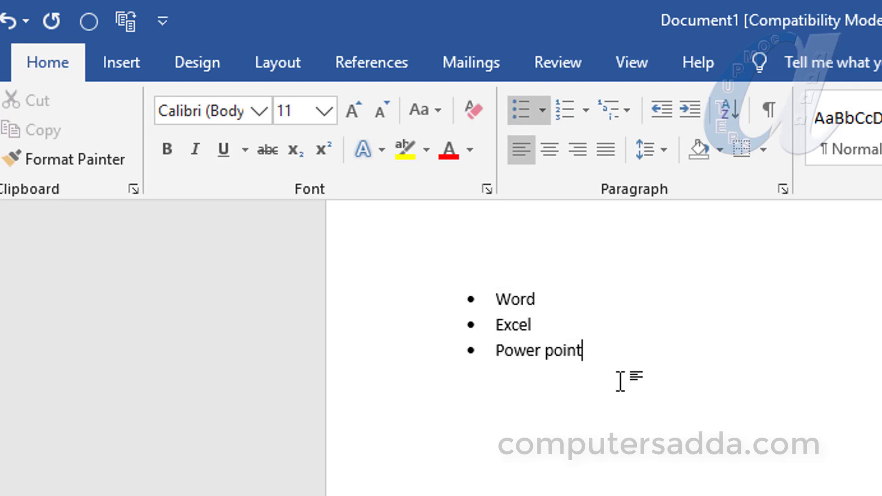
key(Return)
key(Return)
key(Return)
click(547, 114)
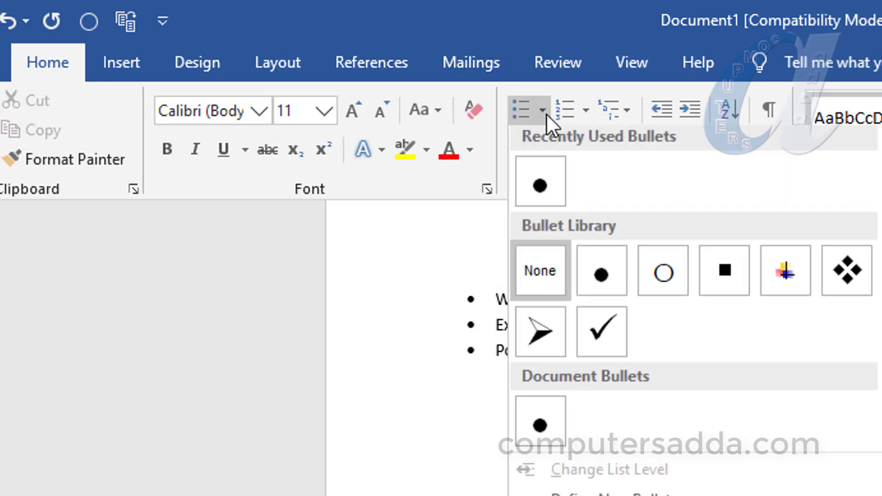
click(616, 327)
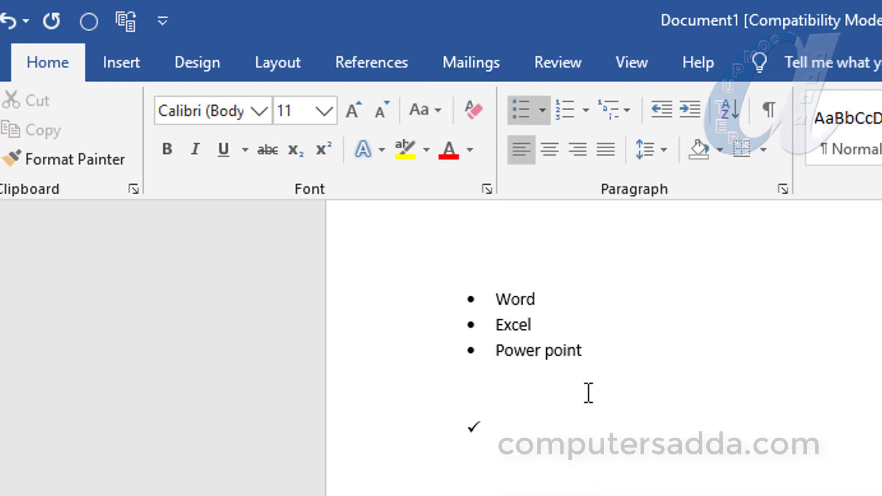
text(gfhfhgfgh fghfh fh)
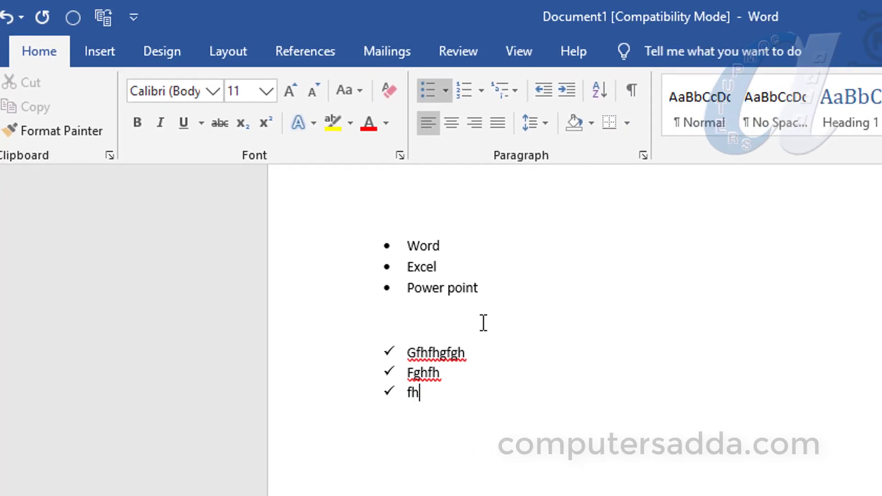
text(gfh)
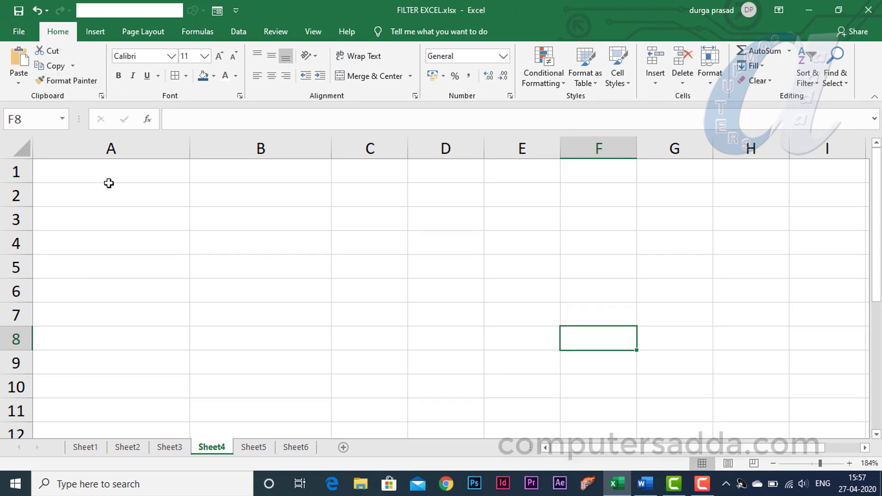
Enter 'word' in cell A1 so it displays with a black-circle bullet, then move to B2
click(67, 176)
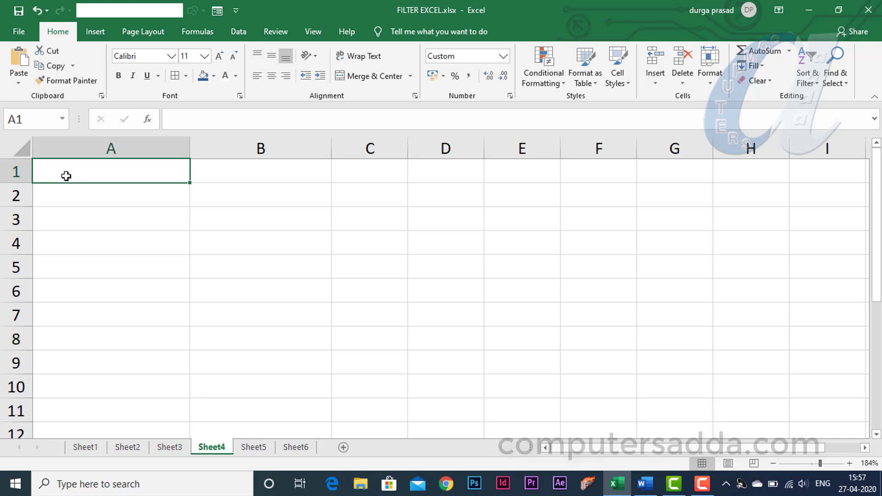
text(word)
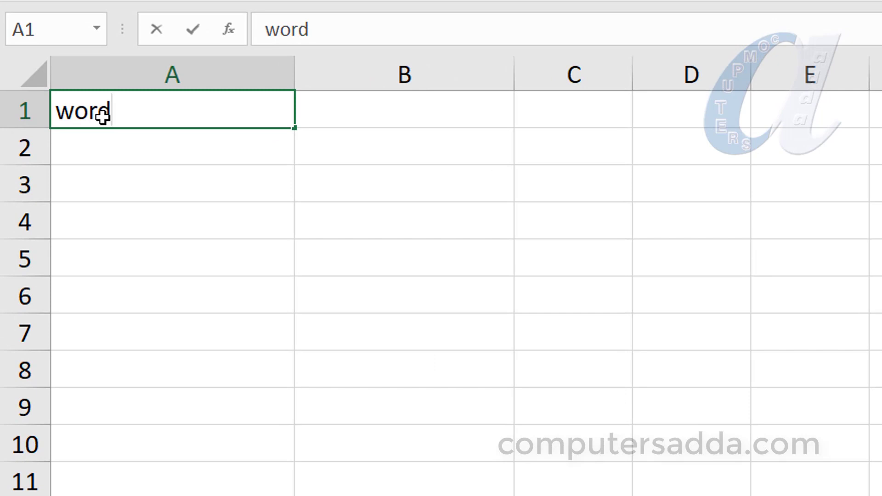
key(Return)
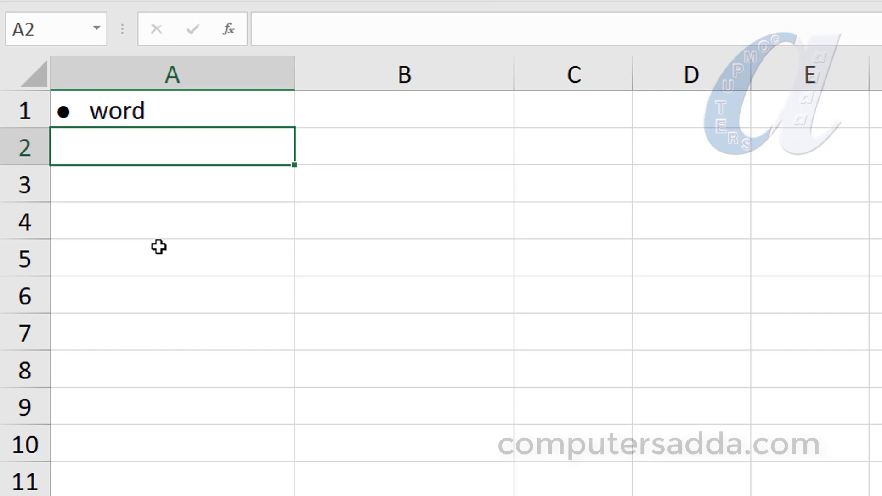
key(Right)
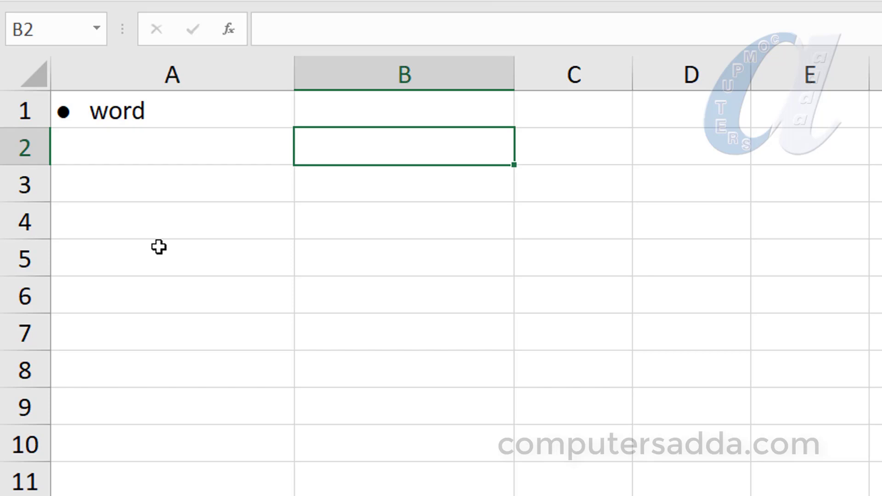
Enter excel, fgdg, fdgdfg and fdghdfh in B2 to B5, each shown with an arrow bullet
text(exce)
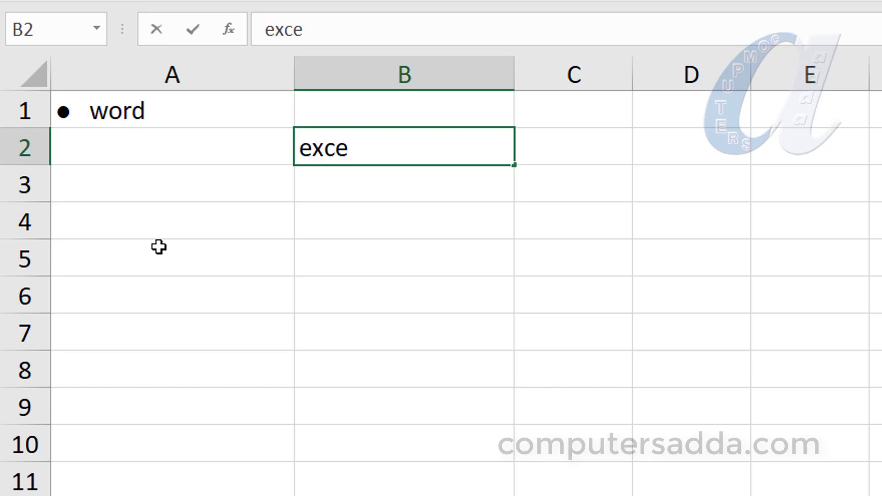
text(l)
key(Return)
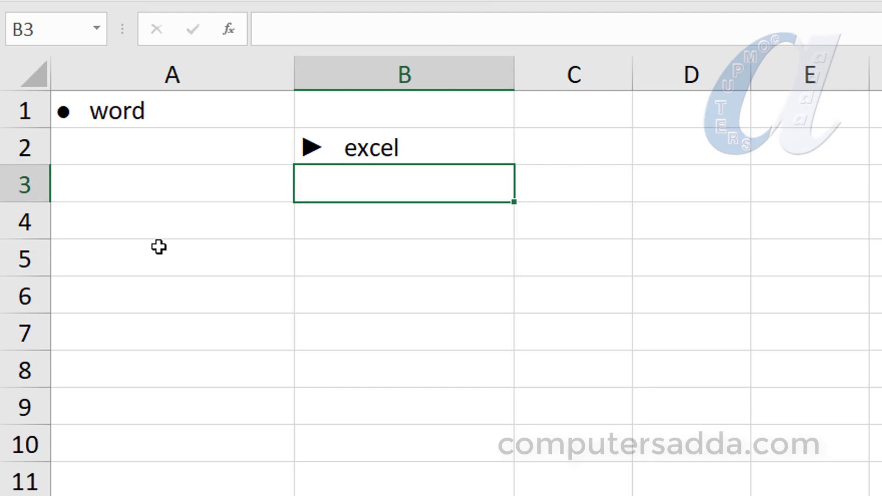
text(fg)
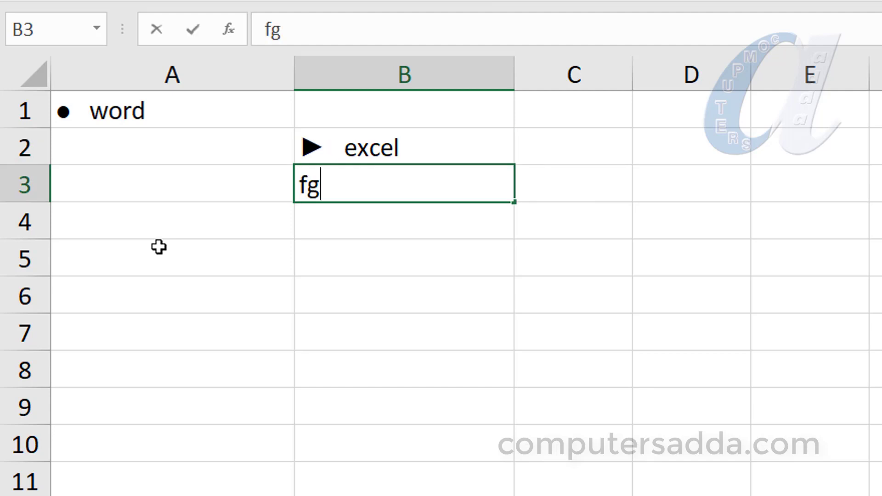
text(dg)
key(Return)
text(fdgdfg)
key(Return)
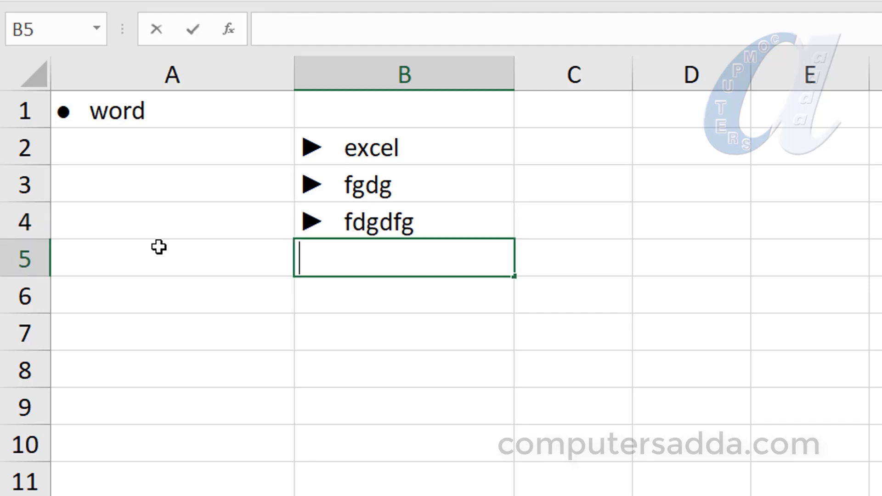
text(fdghdfh)
key(Return)
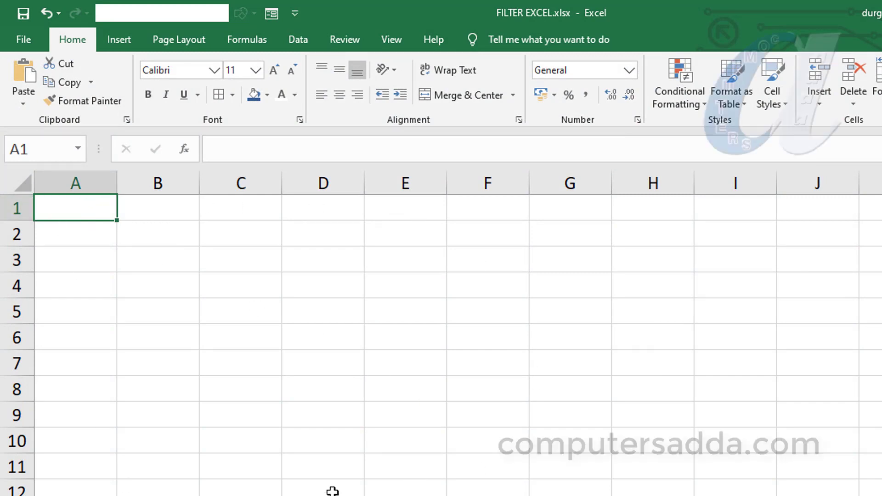
text(fghfg)
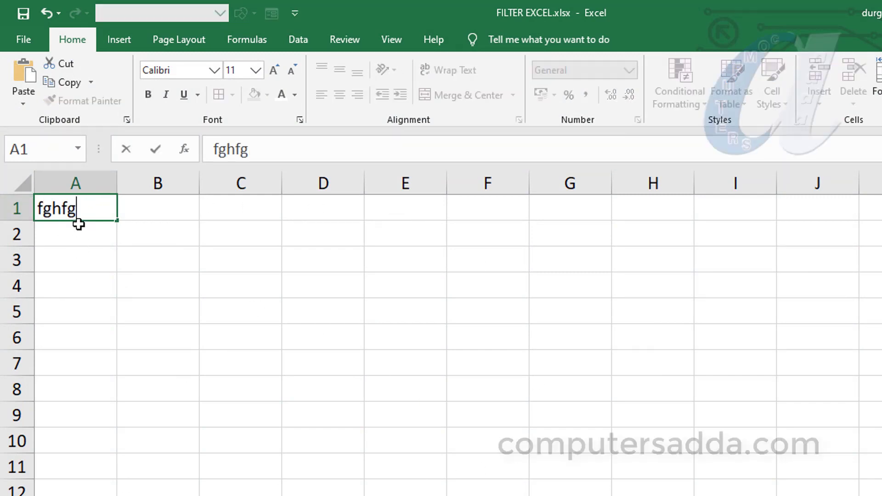
text(h f f f)
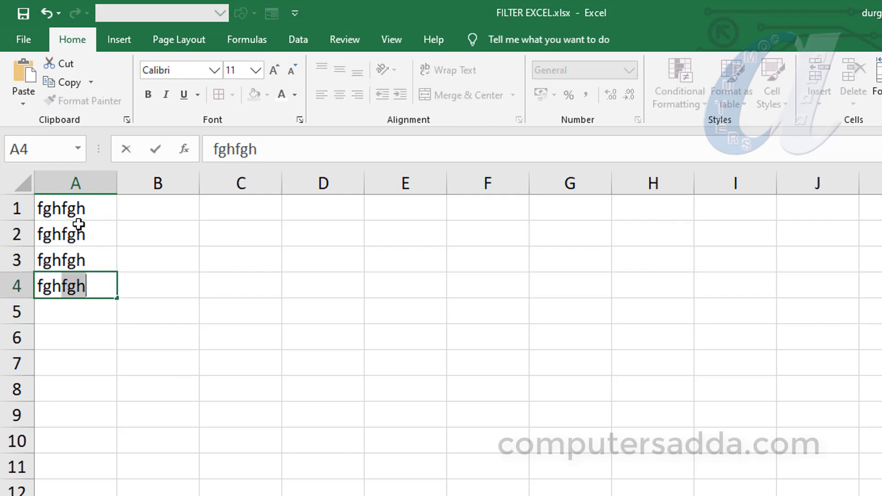
click(114, 448)
drag(64, 207, 59, 294)
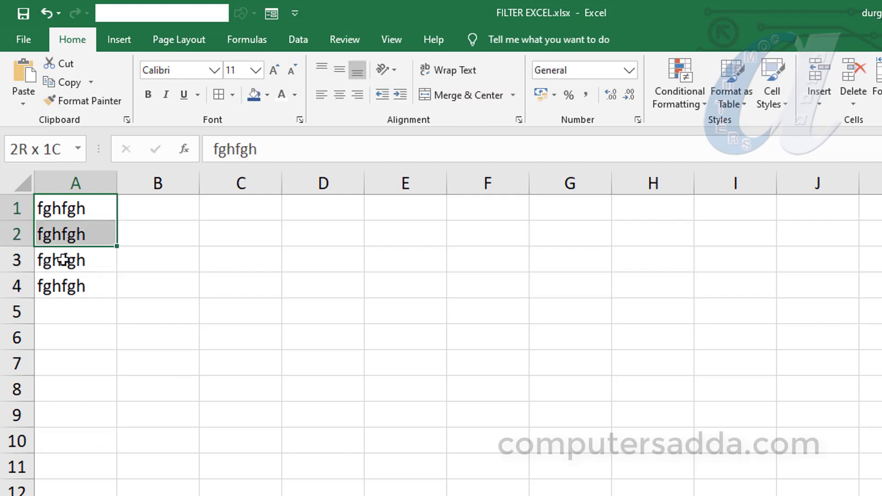
key(Delete)
click(301, 456)
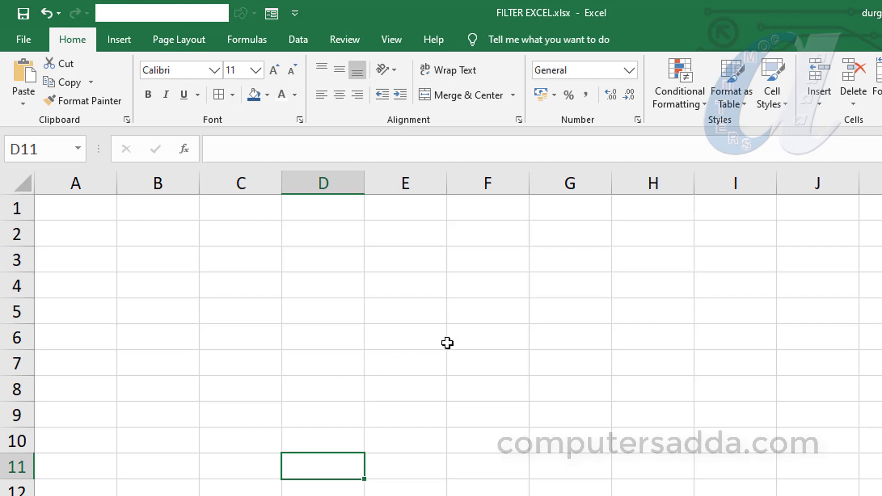
click(79, 183)
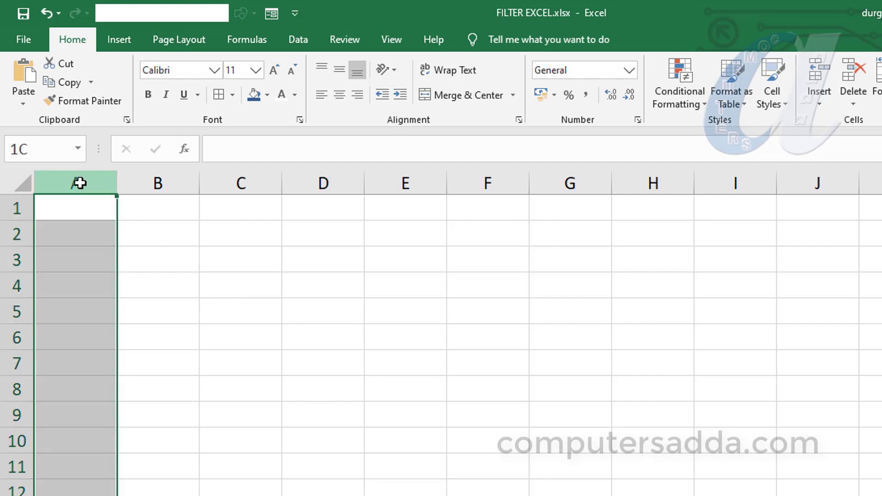
click(148, 183)
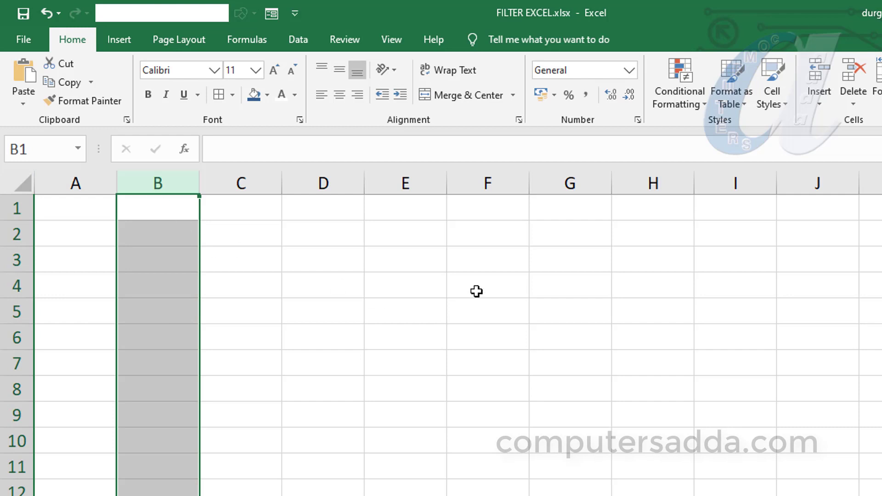
click(500, 277)
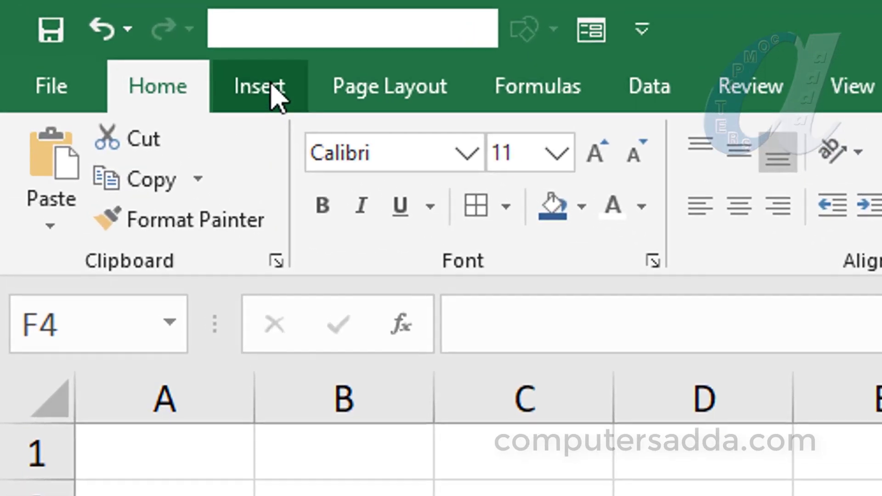
Open the Symbol dialog from the Insert tab's Symbols group
click(122, 40)
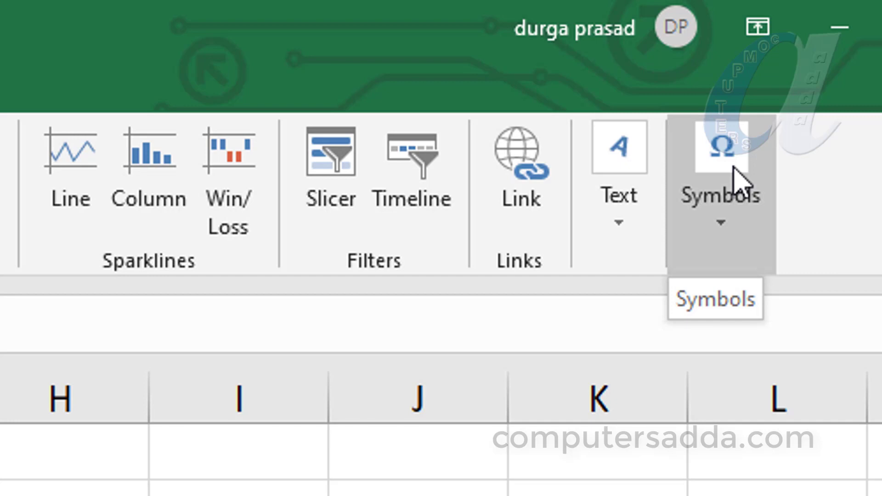
click(720, 231)
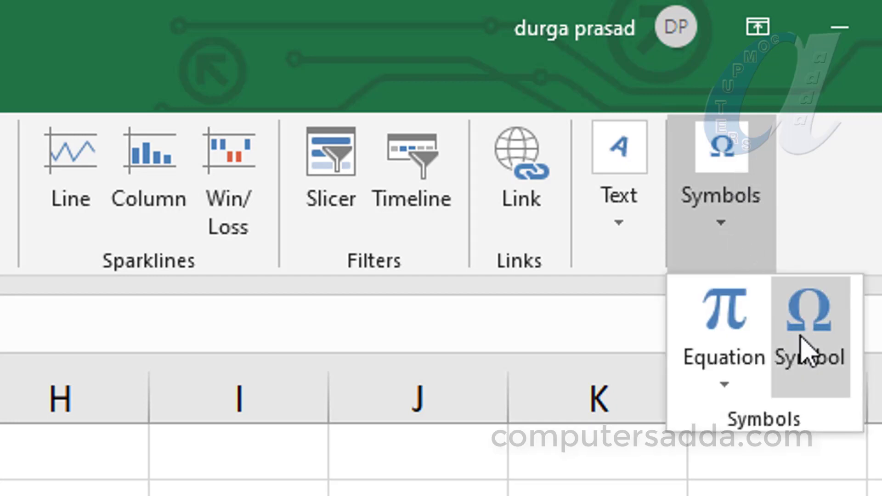
click(809, 340)
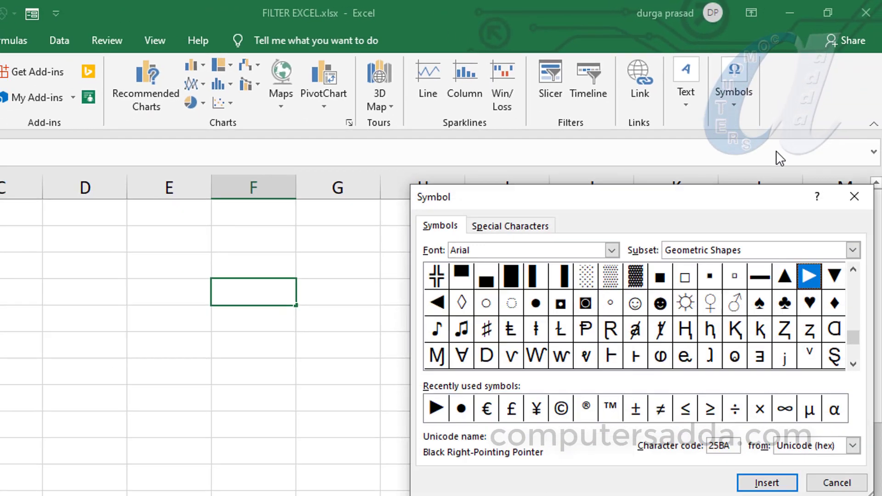
Set the Symbol dialog font to Arial and scroll the Subset list toward Geometric Shapes
drag(396, 199, 449, 195)
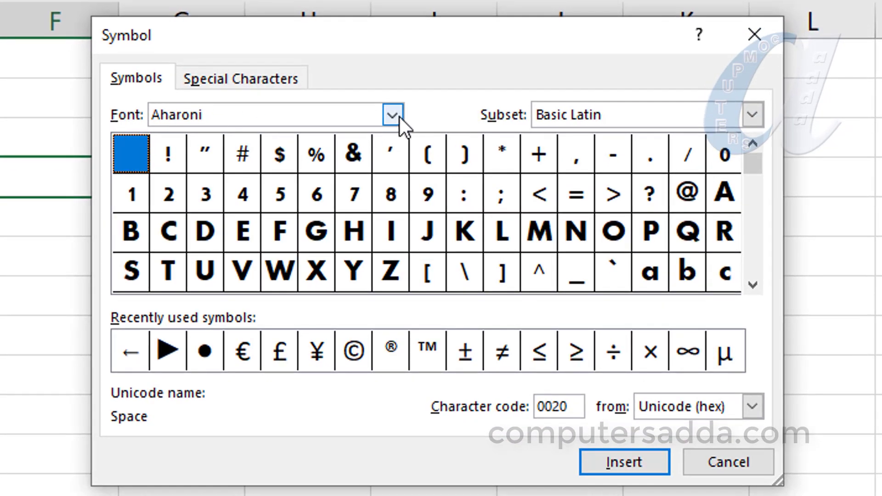
click(398, 117)
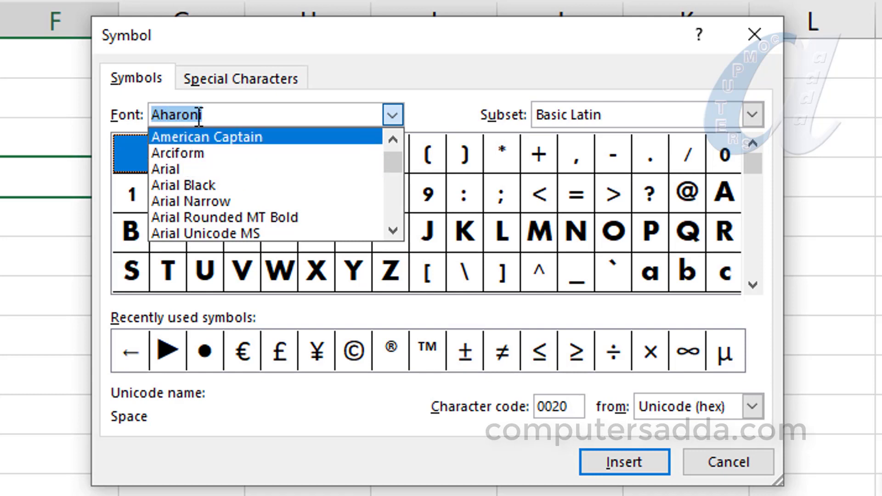
click(167, 166)
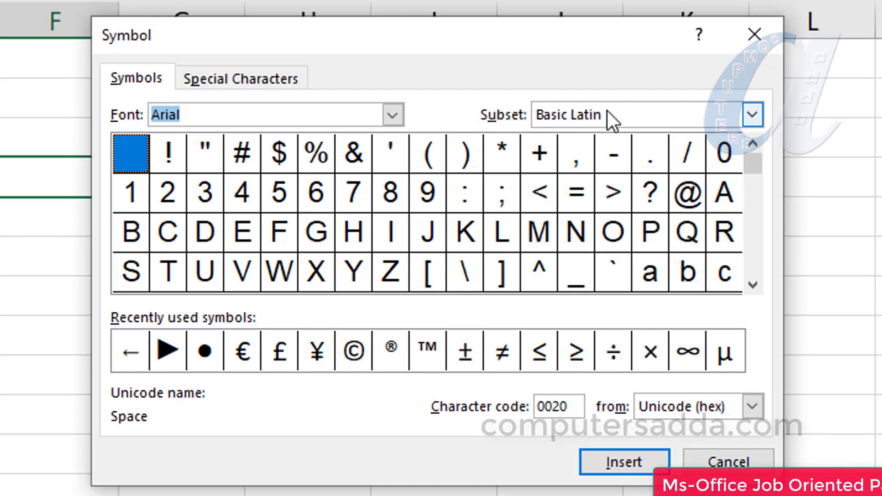
click(752, 111)
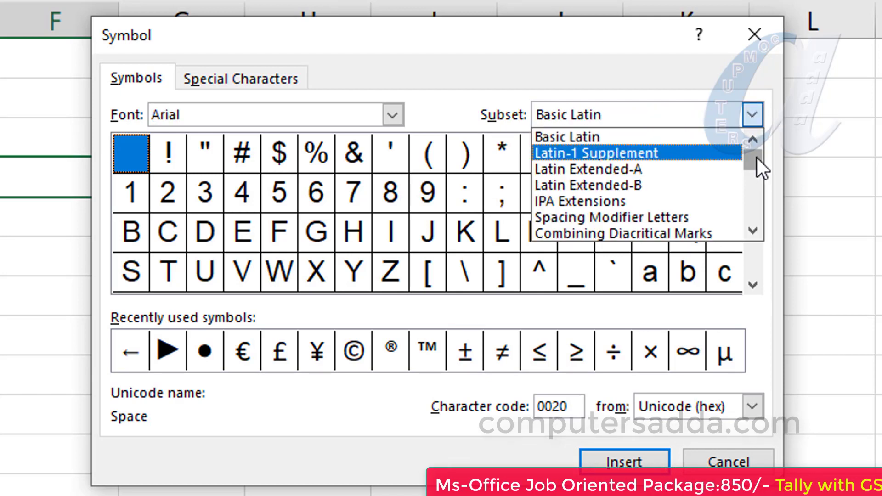
drag(757, 158, 757, 165)
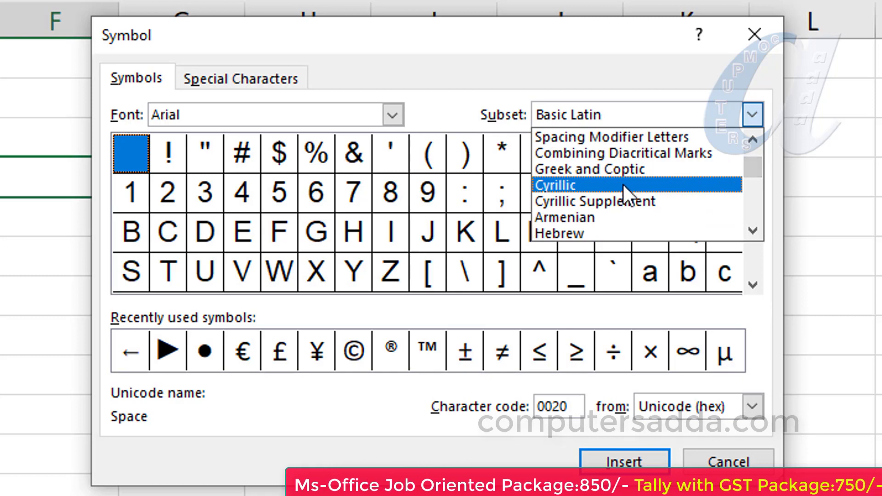
scroll(624, 185, down, 1)
scroll(623, 186, down, 1)
scroll(623, 185, down, 1)
scroll(623, 186, down, 5)
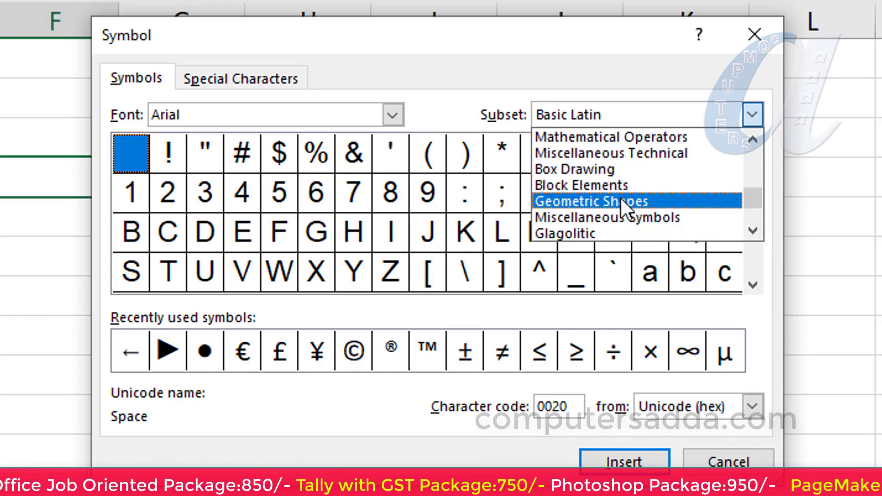
Insert the Black Right-Pointing Pointer (25BA) from Geometric Shapes into cell F4
click(622, 201)
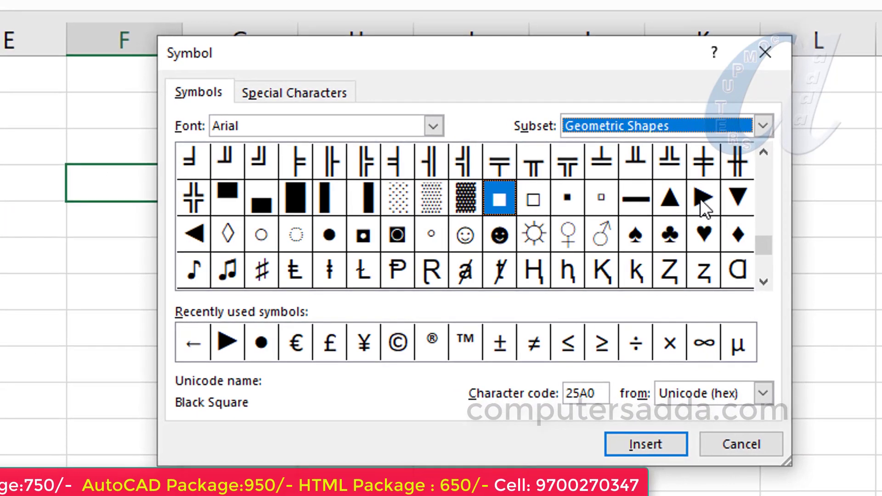
click(700, 197)
click(639, 445)
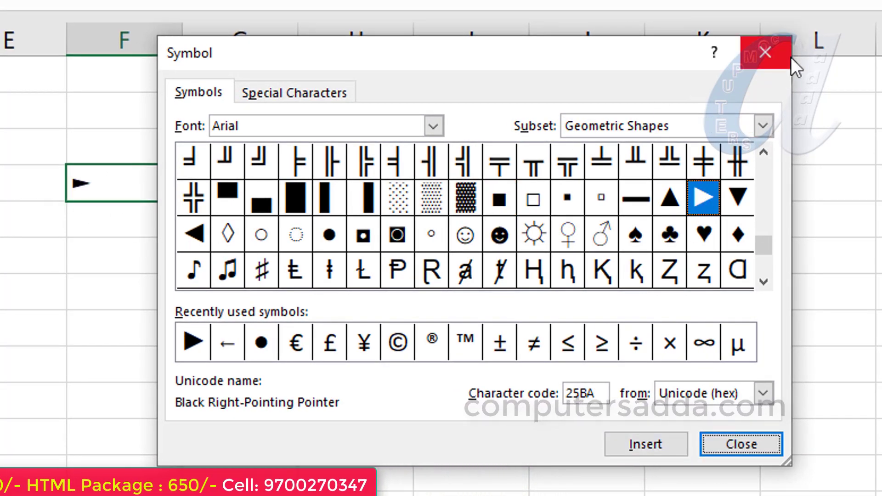
mouse_move(501, 64)
mouse_down()
mouse_move(664, 67)
mouse_move(645, 74)
mouse_up()
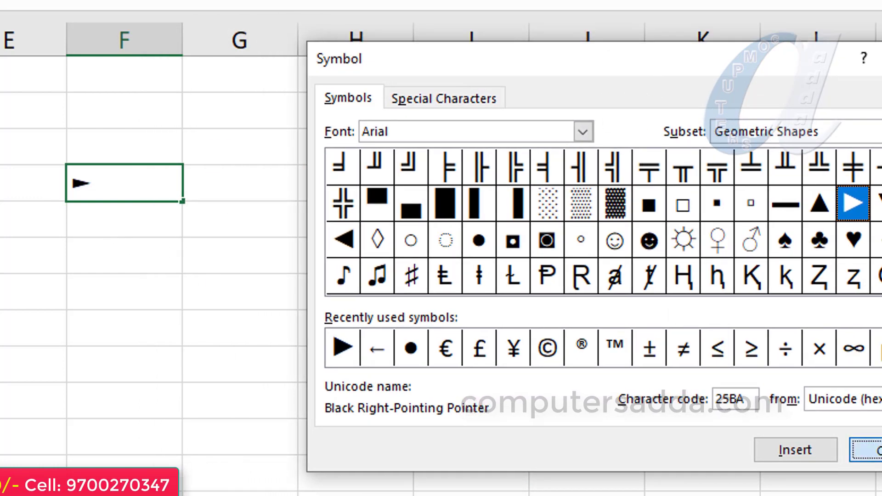
click(878, 448)
click(103, 226)
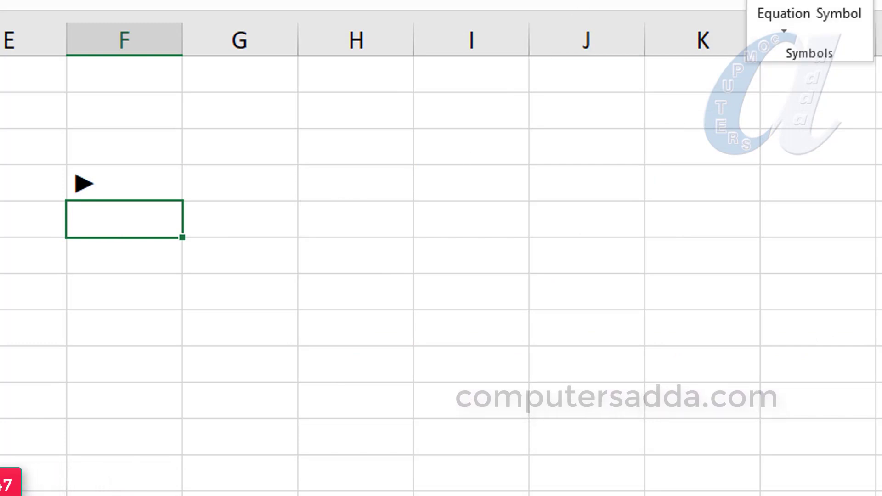
Insert a Black Circle (25CF) symbol into cell F5, below the arrow
click(847, 9)
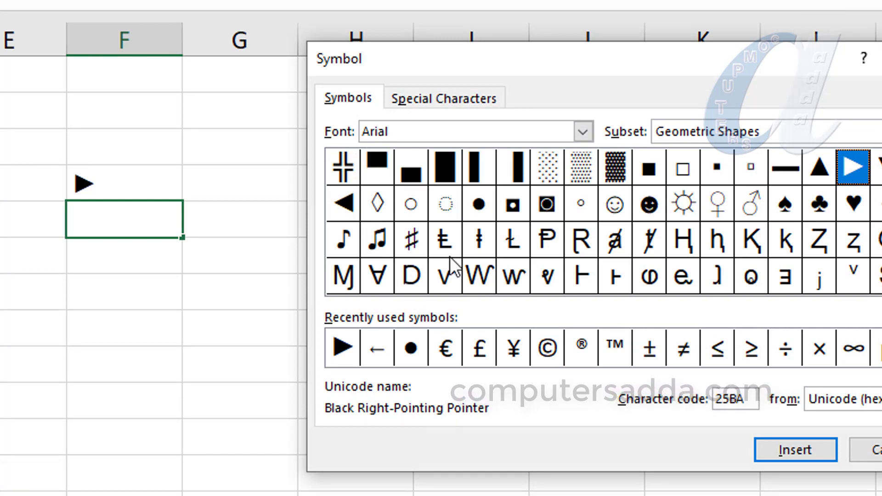
click(480, 204)
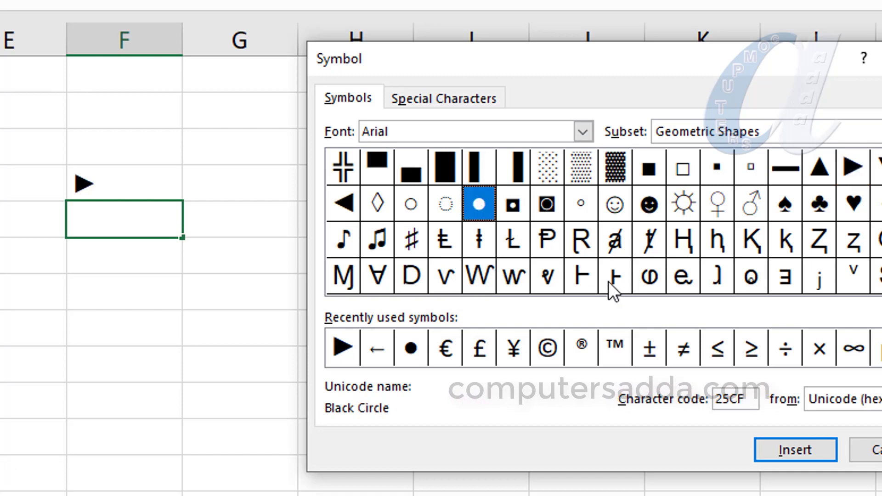
click(771, 448)
click(875, 450)
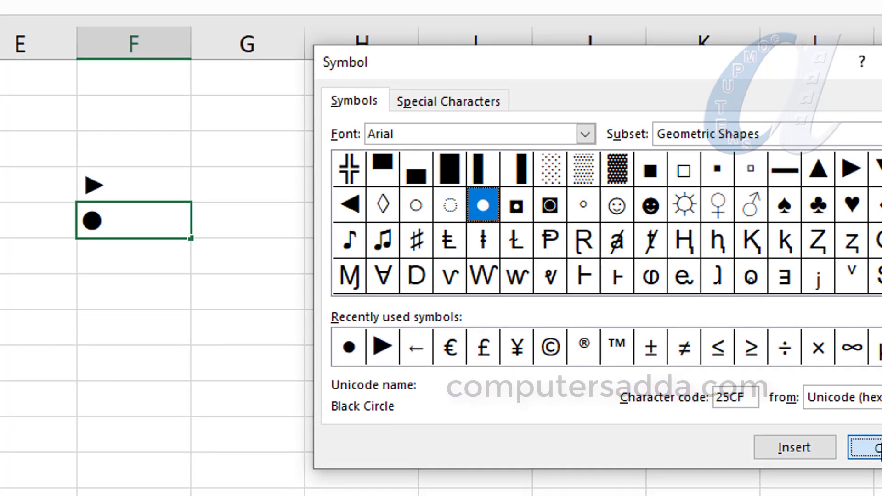
click(871, 451)
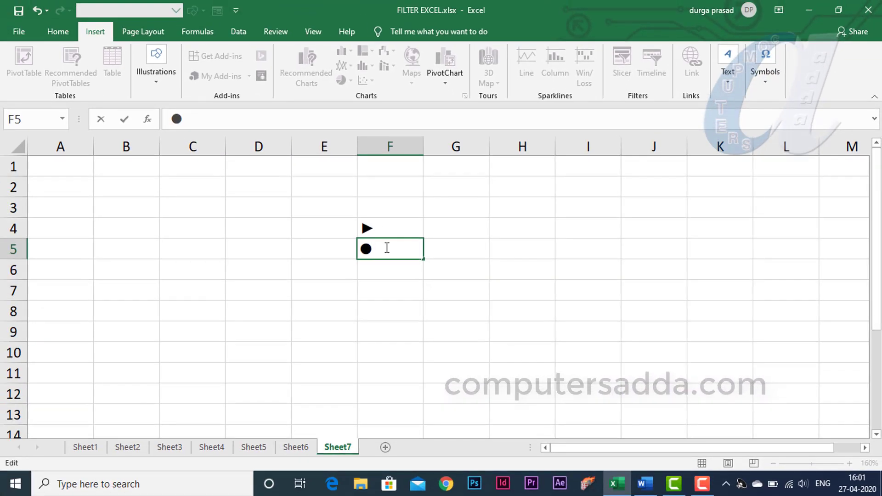
click(387, 309)
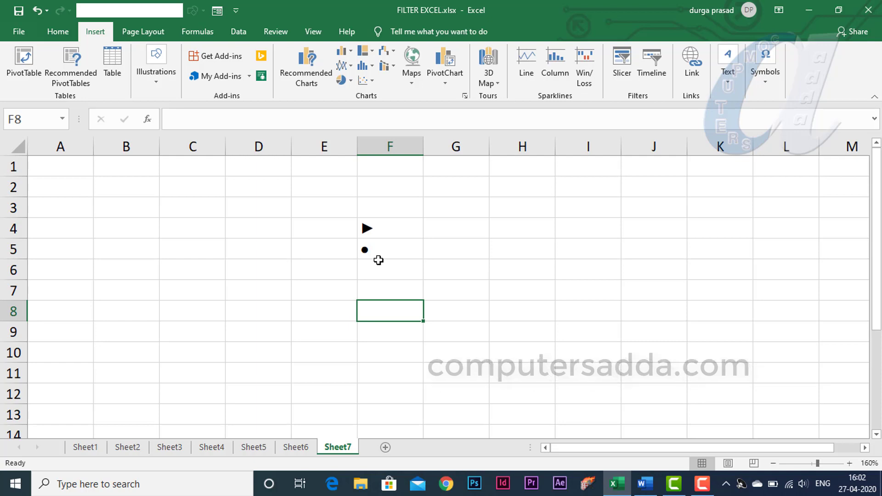
Select column A from its header, extending the selection across columns A to C
drag(60, 166, 48, 321)
click(60, 146)
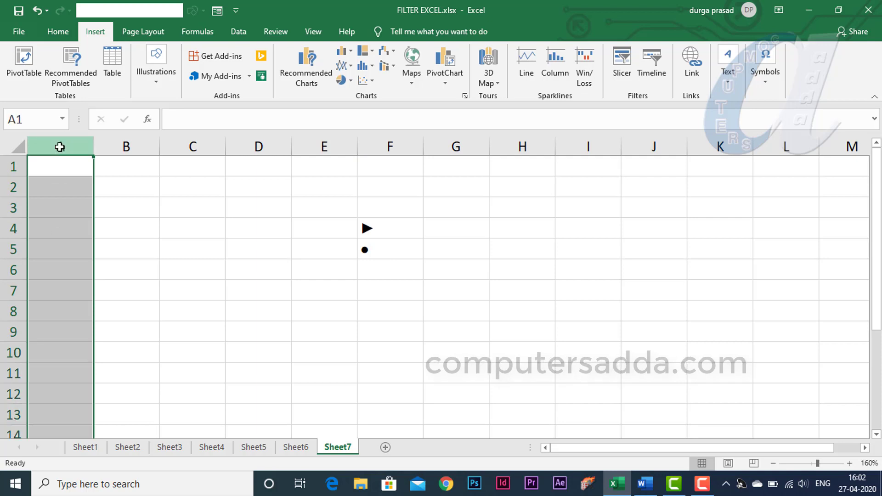
drag(60, 145, 191, 145)
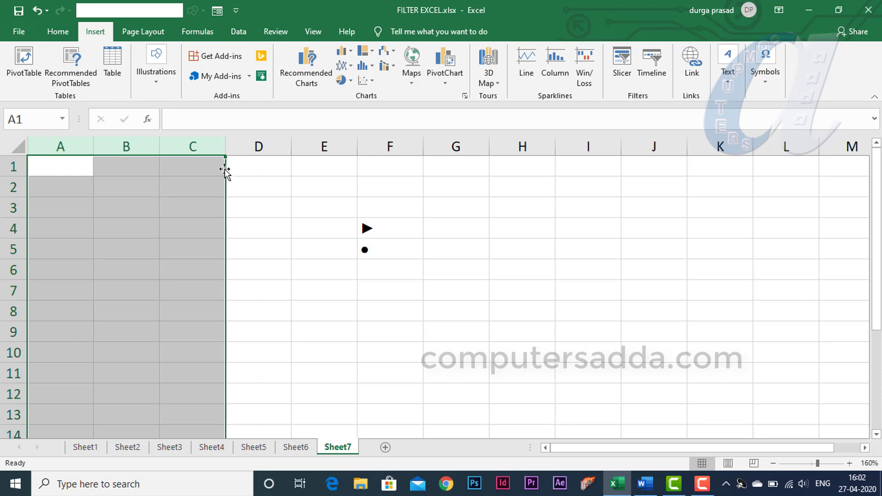
click(73, 145)
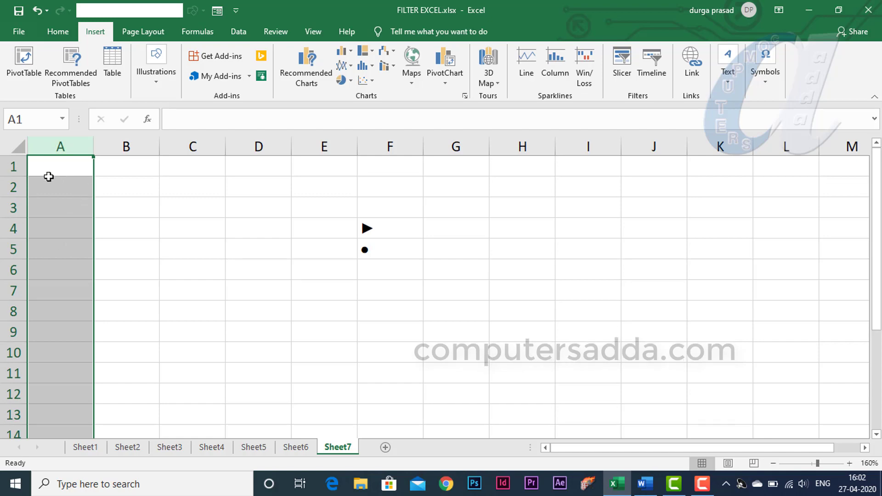
right_click(49, 250)
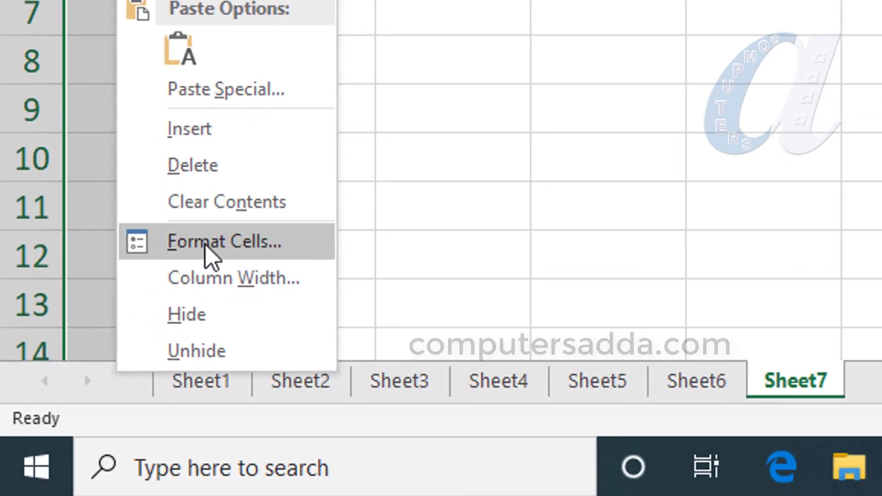
click(206, 245)
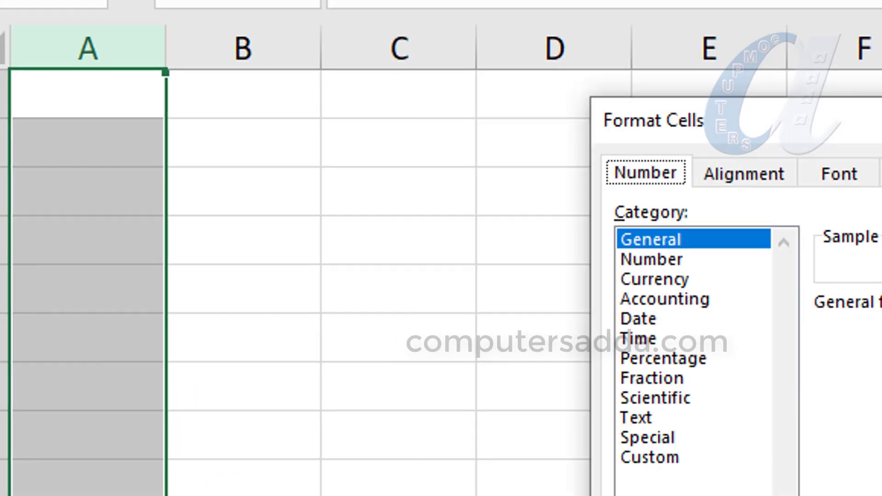
mouse_move(878, 132)
mouse_down()
mouse_move(635, 55)
mouse_move(327, 69)
mouse_up()
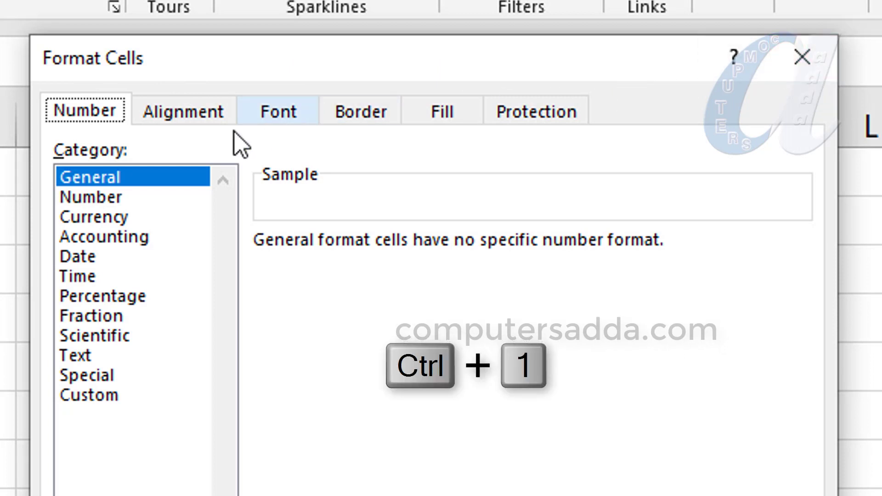
click(79, 400)
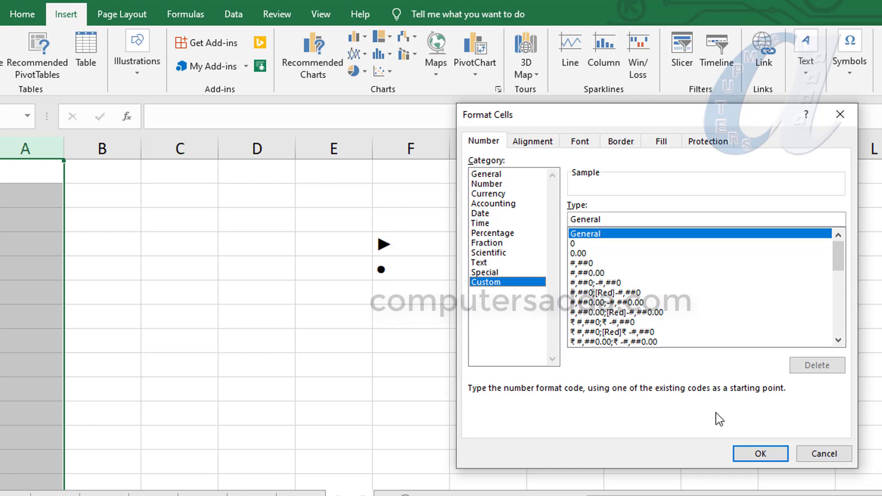
click(820, 455)
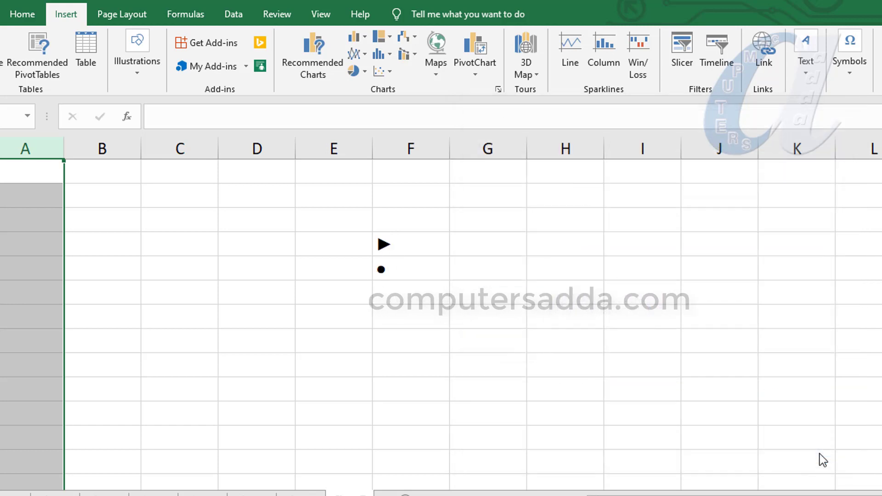
Copy the arrow symbol out of cell F4 while editing it
double_click(398, 247)
drag(401, 250, 365, 240)
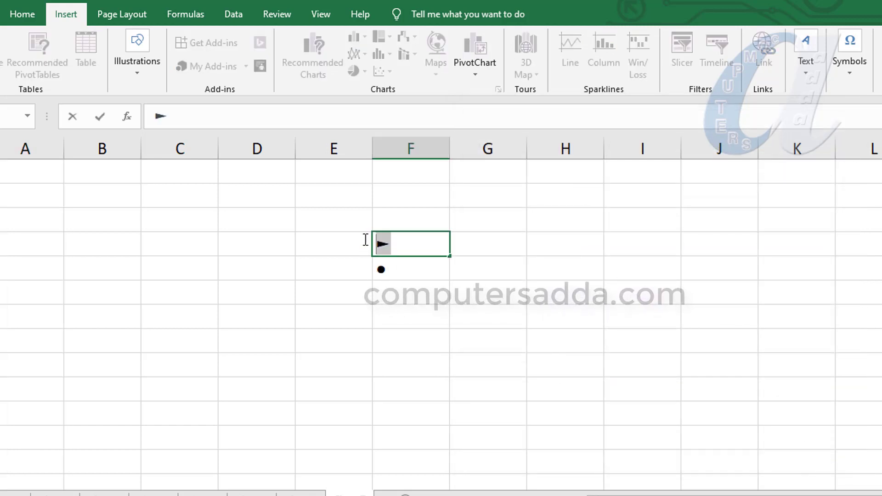
key(ctrl+c)
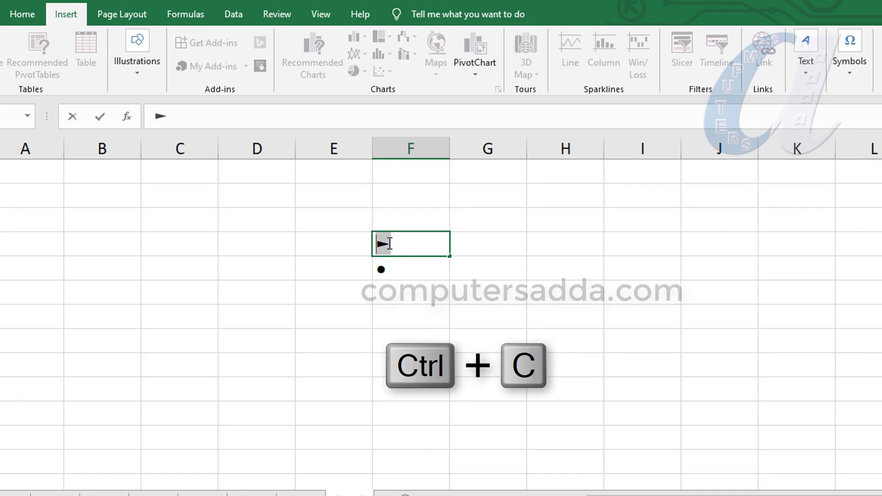
click(391, 297)
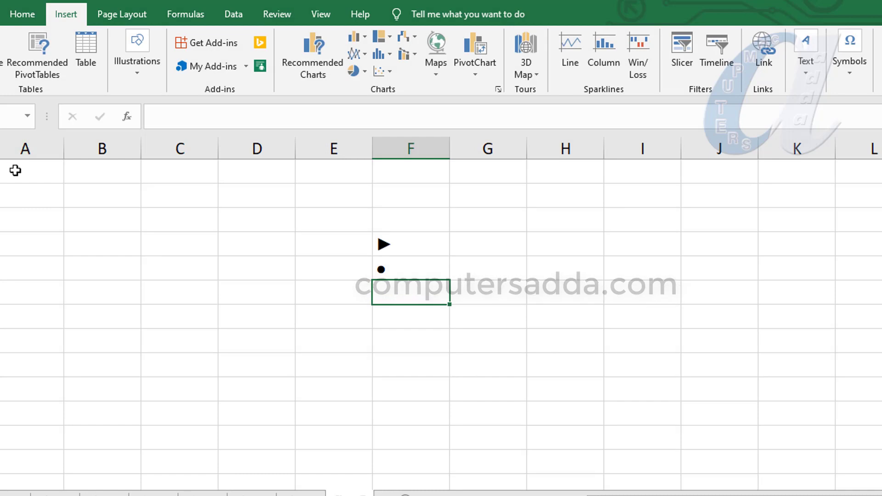
Open Format Cells for column A on the Custom number category
click(25, 146)
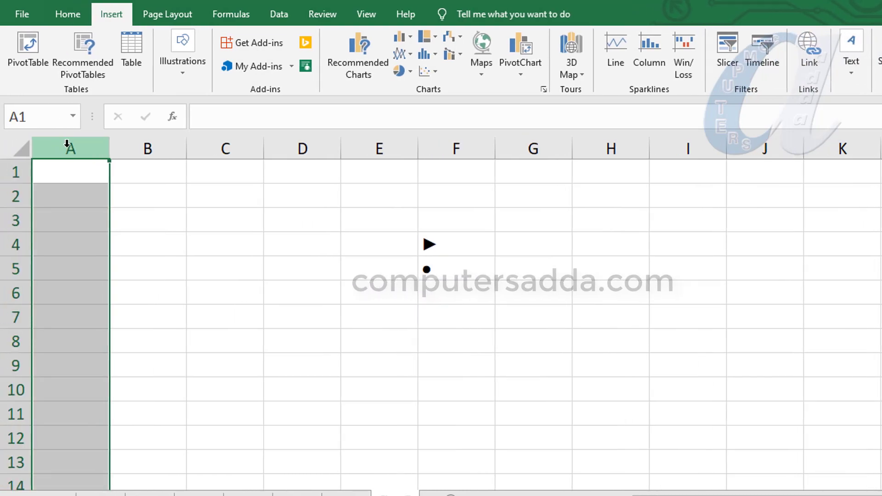
key(ctrl+1)
click(625, 288)
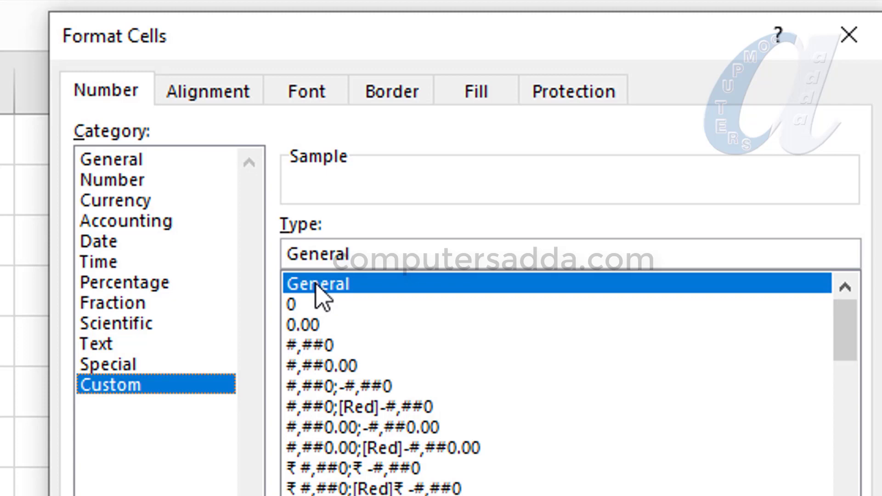
Build the custom code ► General;► General;► General;► General by prefixing and repeating the arrow section
click(287, 255)
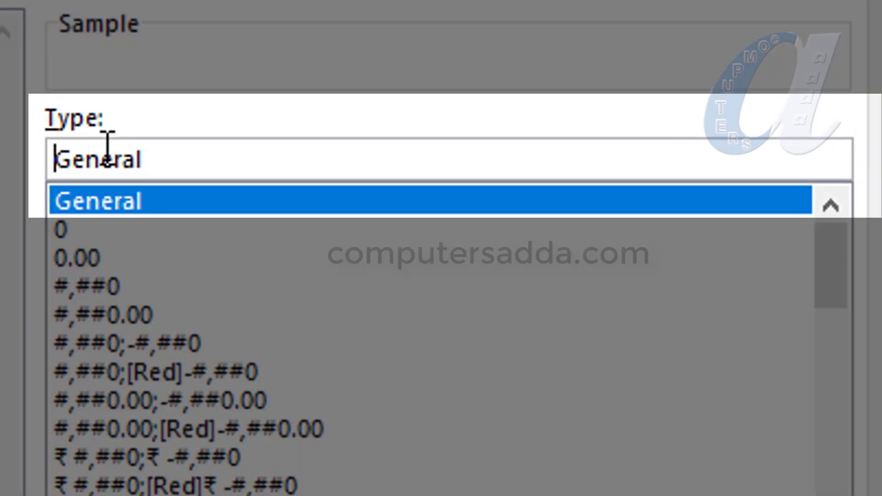
key(Tab)
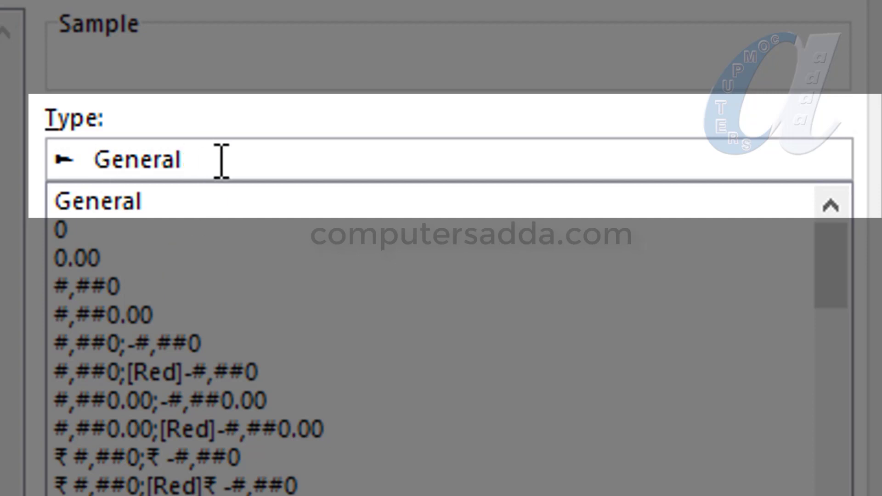
text(;)
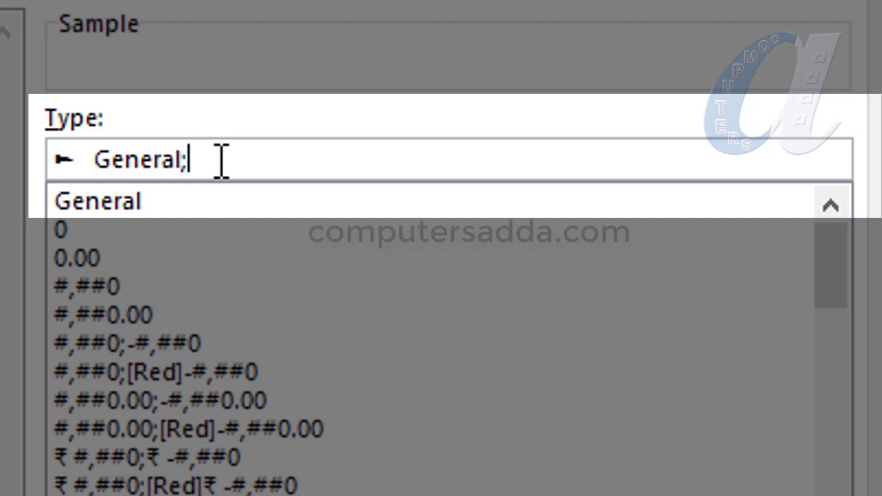
drag(221, 161, 16, 163)
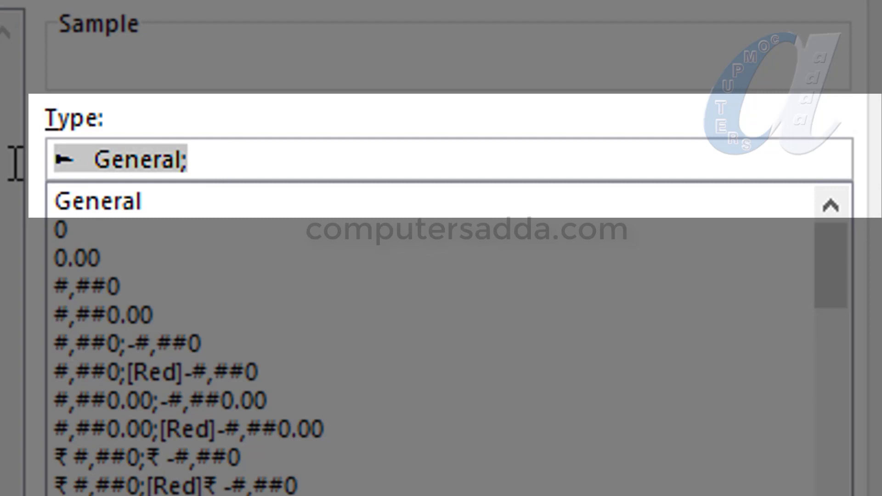
click(212, 163)
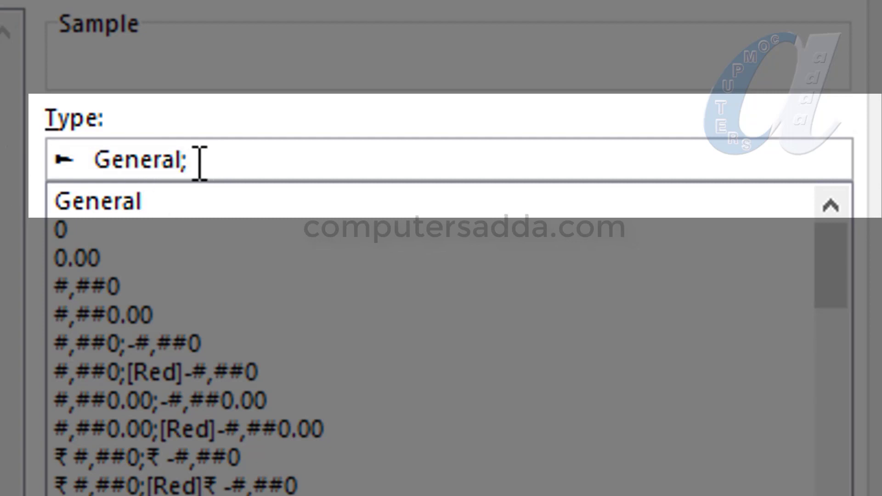
key(ctrl+v)
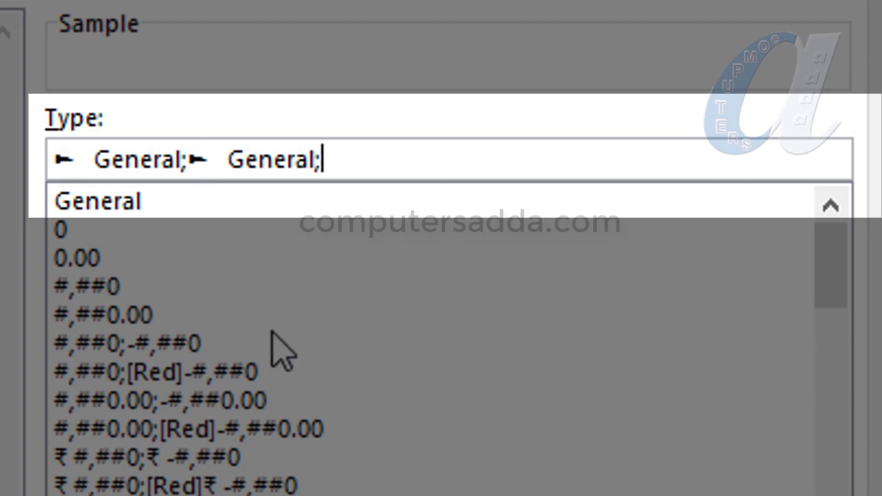
key(ctrl+v)
key(ctrl+v)
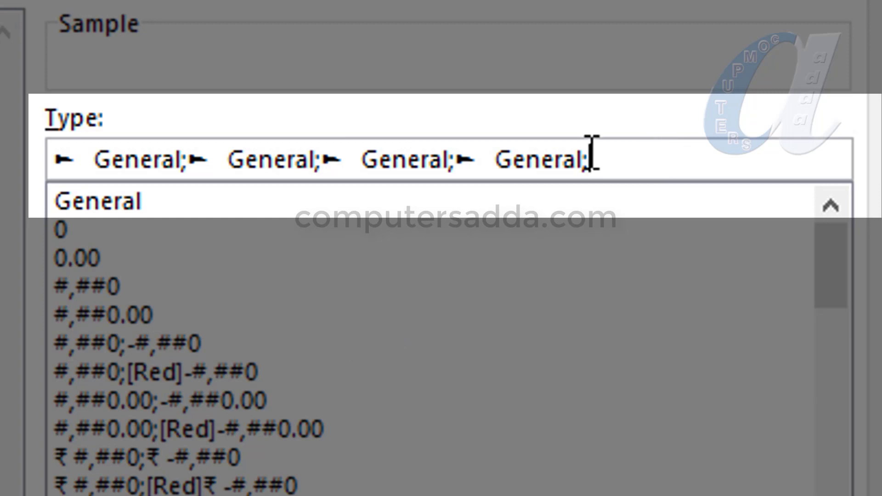
key(BackSpace)
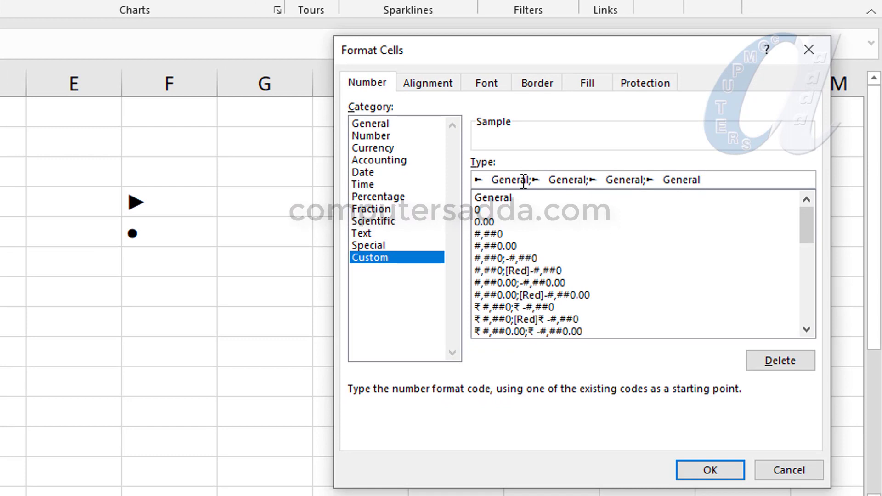
click(547, 182)
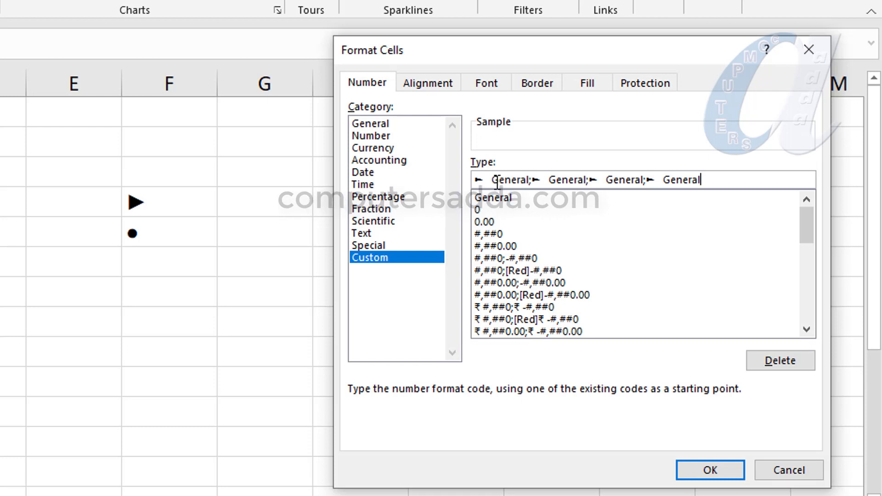
Apply the arrow format to column A and enter 'word' in A1
click(702, 470)
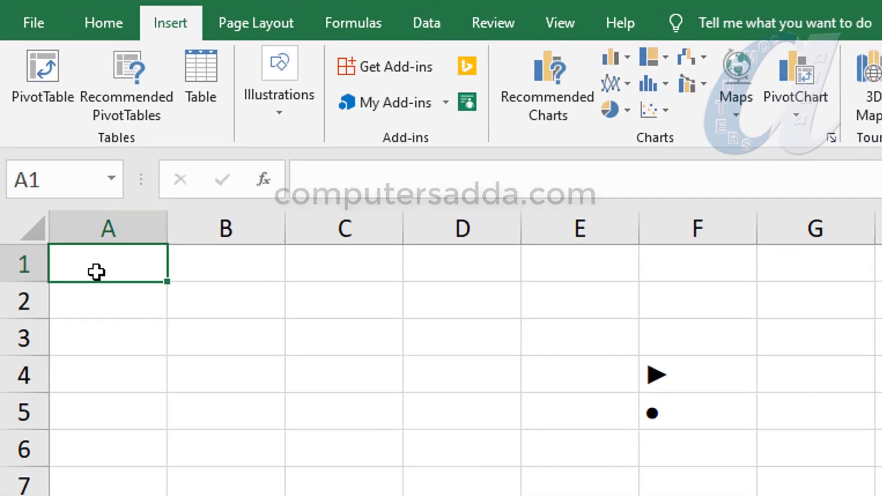
text(wor)
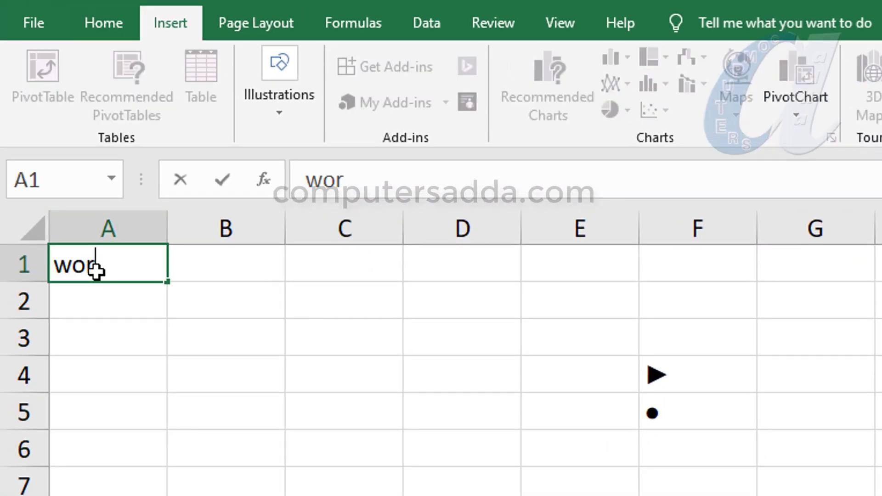
text(d)
key(Return)
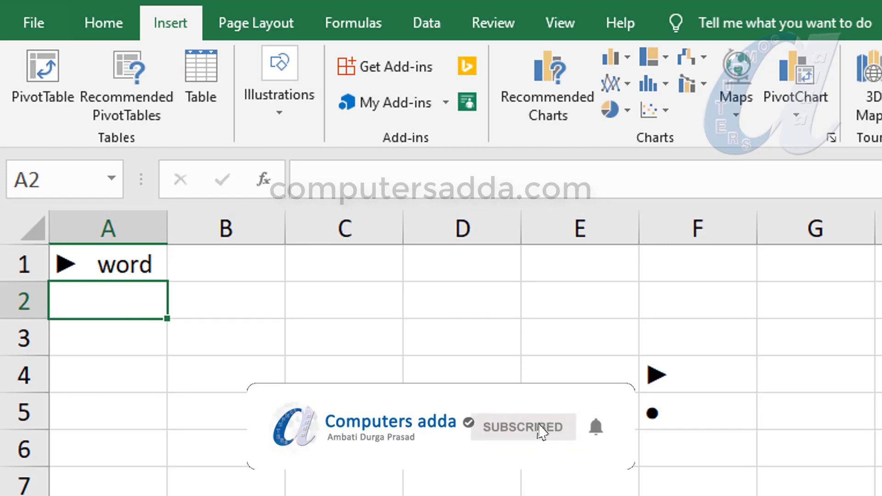
Enter 'excel' in the last row of column A, then return to the top
scroll(113, 430, down, 6)
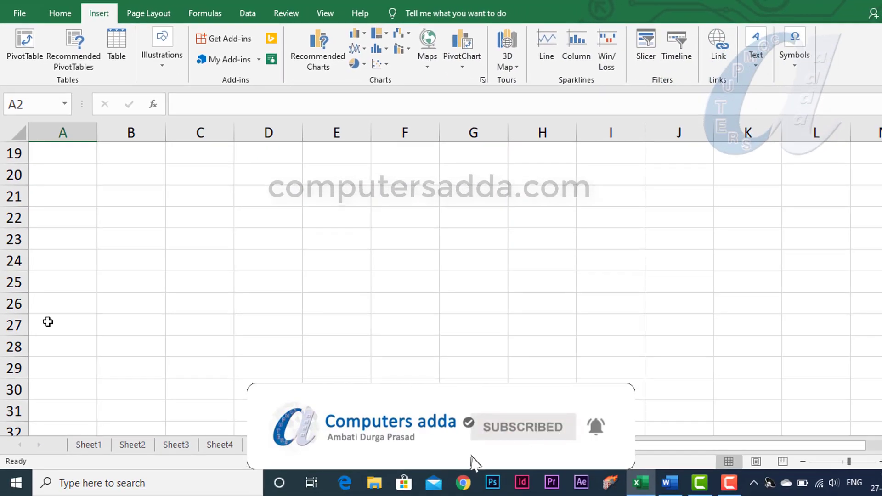
key(ctrl+Down)
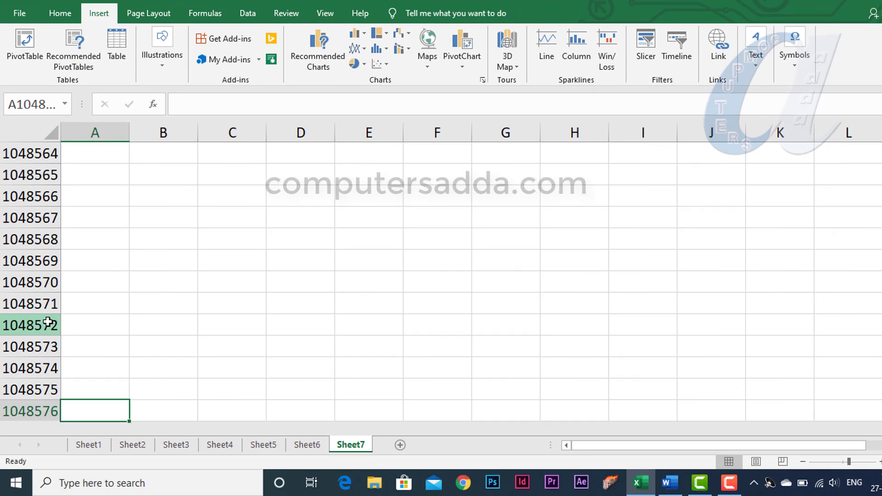
text(excel)
key(Return)
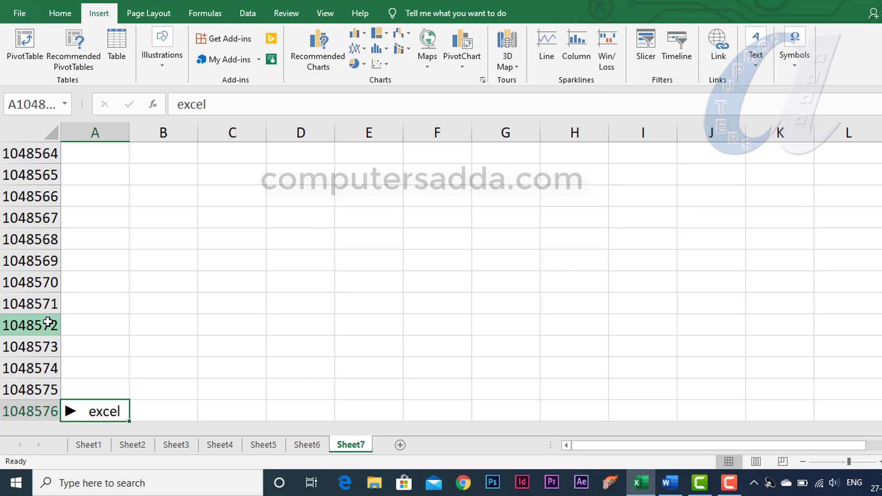
key(ctrl+Up)
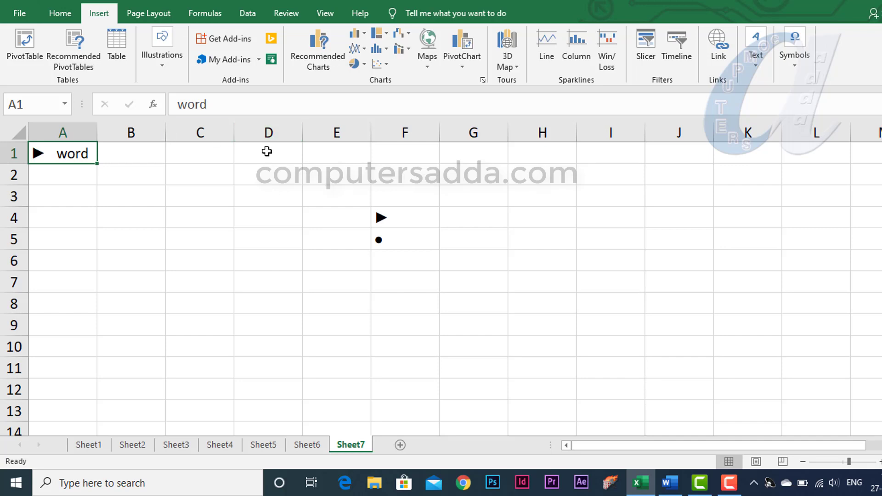
Copy the bullet symbol from F5 and open Custom number formats for columns B through D
double_click(386, 244)
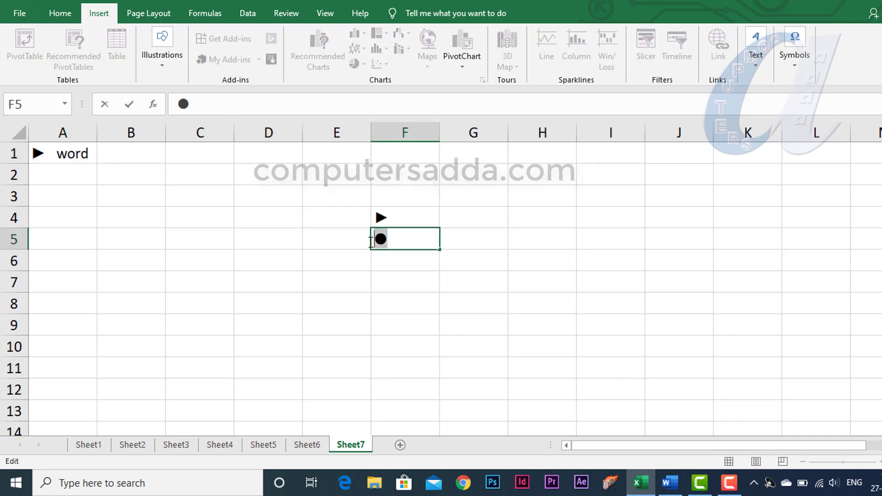
click(345, 301)
drag(156, 133, 280, 133)
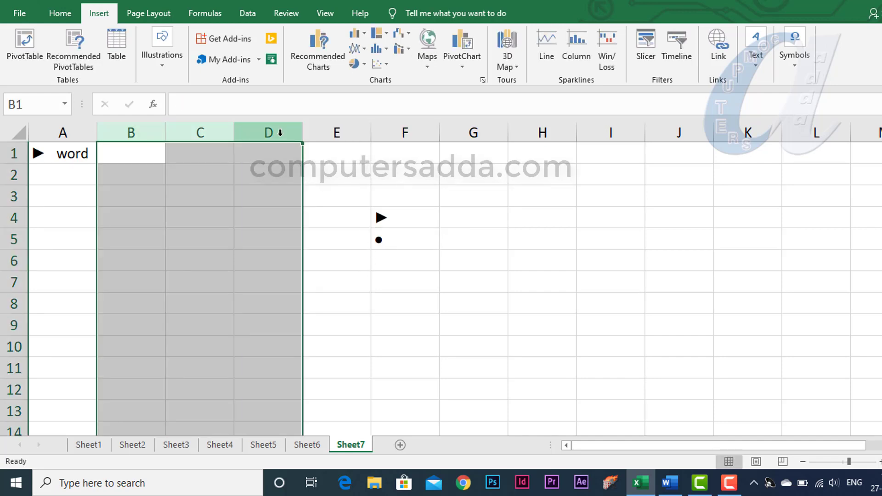
key(ctrl+1)
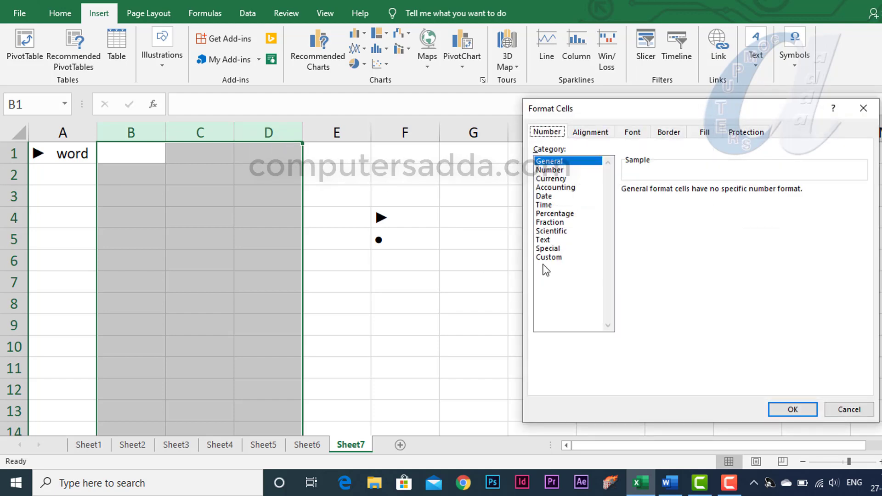
click(552, 258)
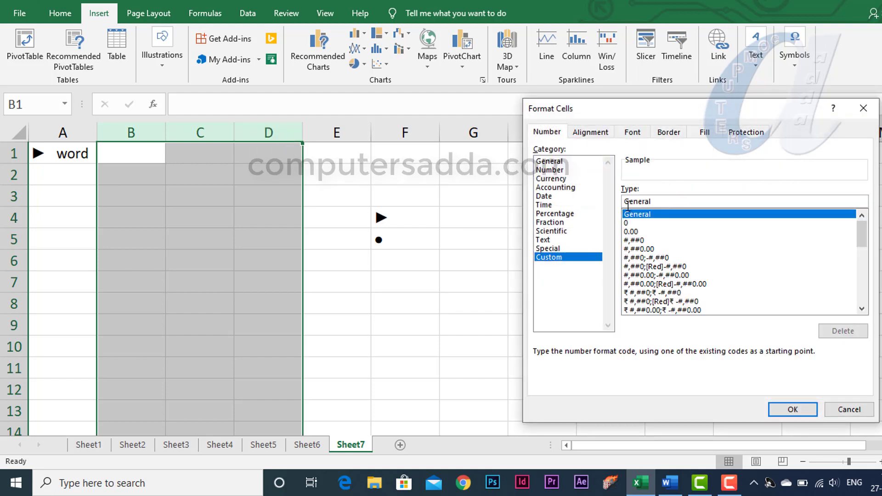
Apply the code • General;• General;• General;• General to columns B–D
text(•)
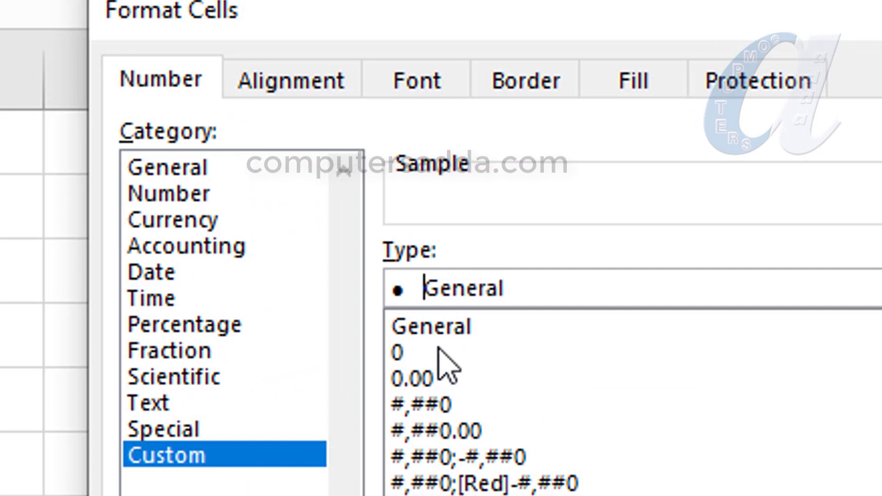
click(528, 288)
text(;)
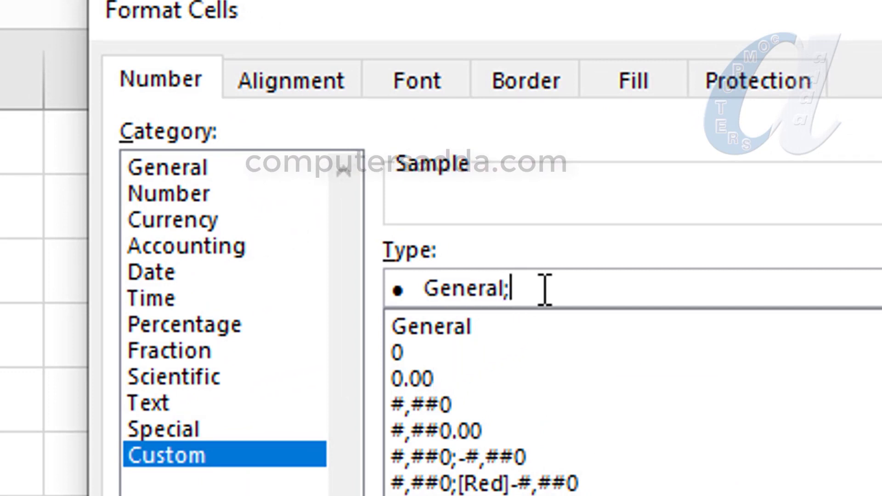
drag(532, 290, 247, 294)
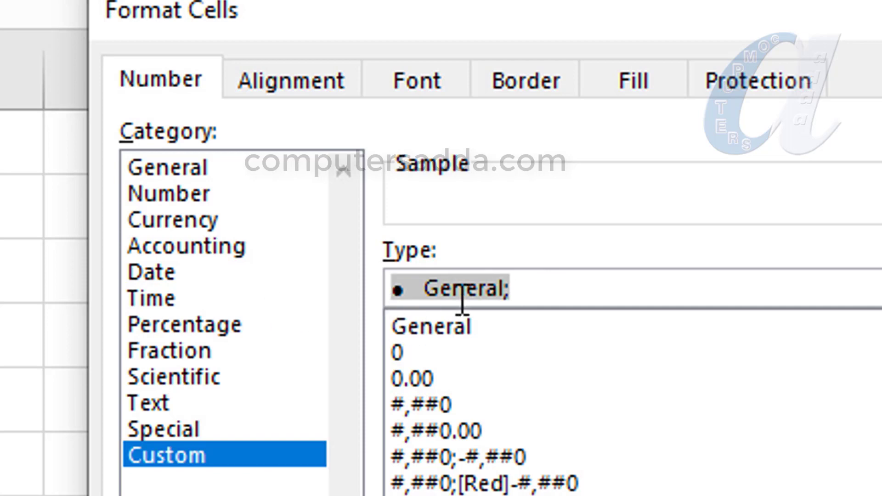
click(535, 296)
key(ctrl+v)
key(ctrl+v)
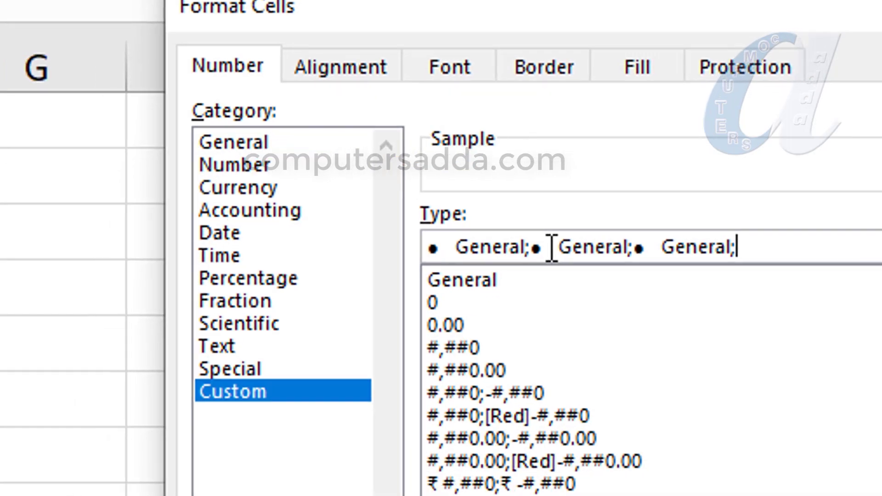
key(ctrl+v)
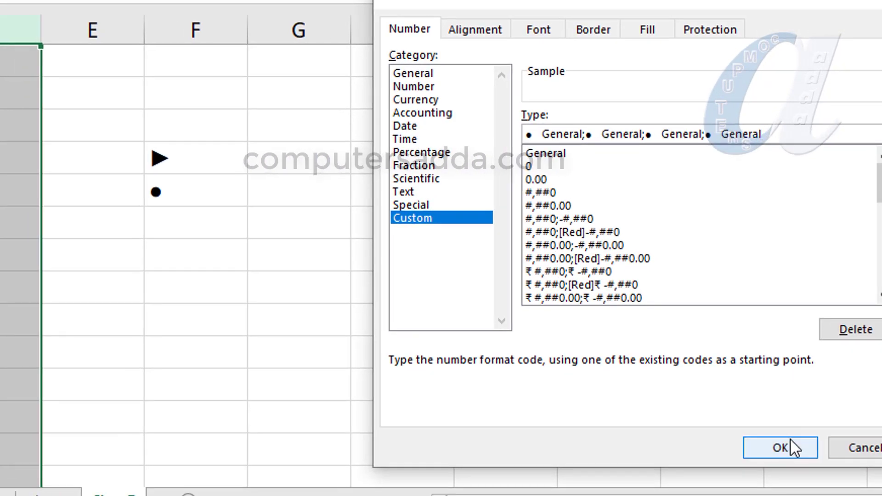
click(786, 447)
click(255, 381)
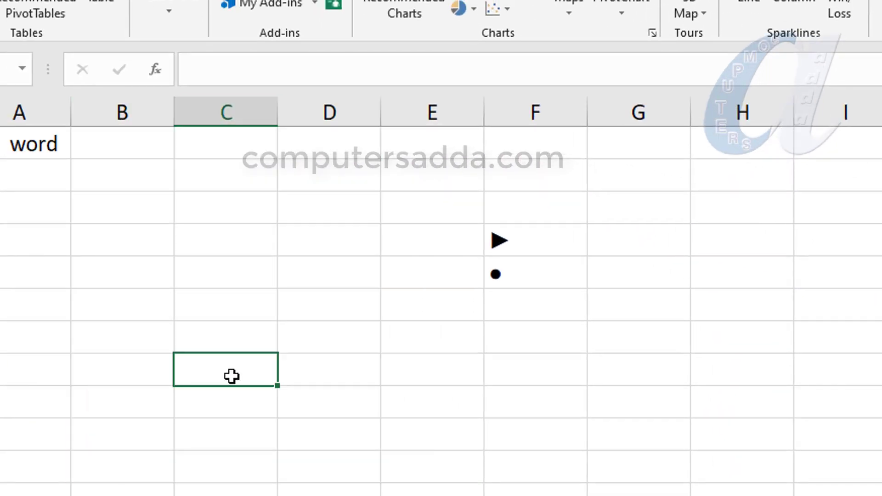
Enter test text fghfh in C8, fghfgh in D4 and C5, and gfh in C3
text(fghfh)
key(Return)
click(336, 254)
text(fghfgh)
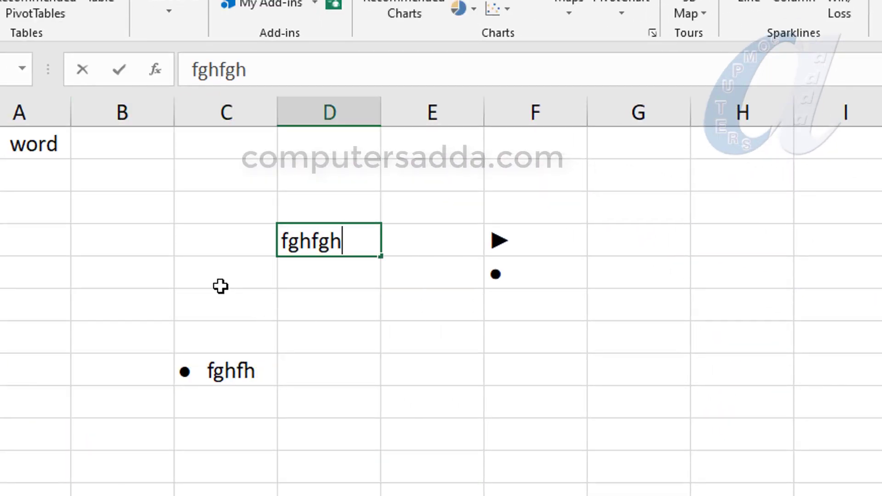
click(221, 285)
text(fghfgh)
click(220, 210)
text(gfh)
click(248, 167)
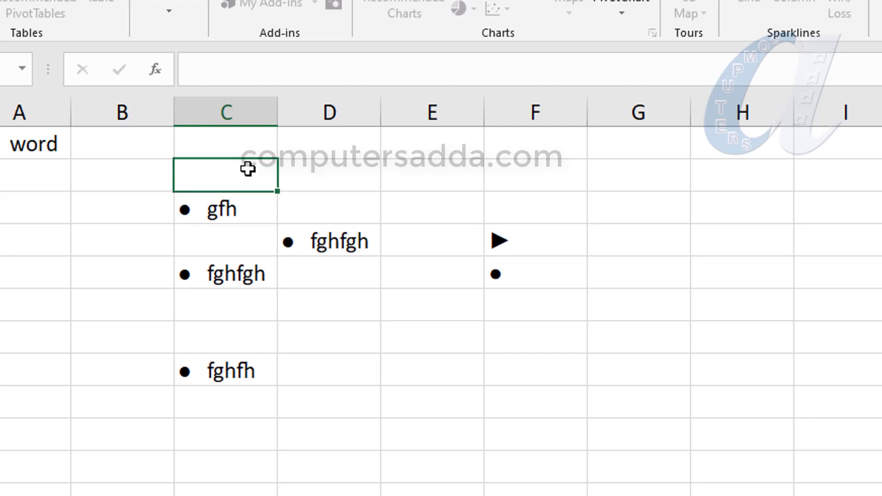
Enter fghfh in unformatted cell E2 and check that it has no bullet
click(415, 187)
text(fghfh)
key(Return)
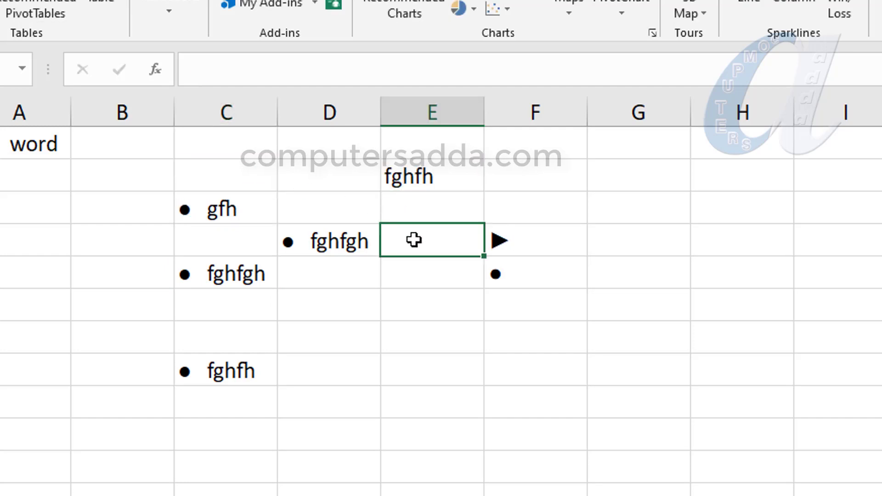
click(420, 188)
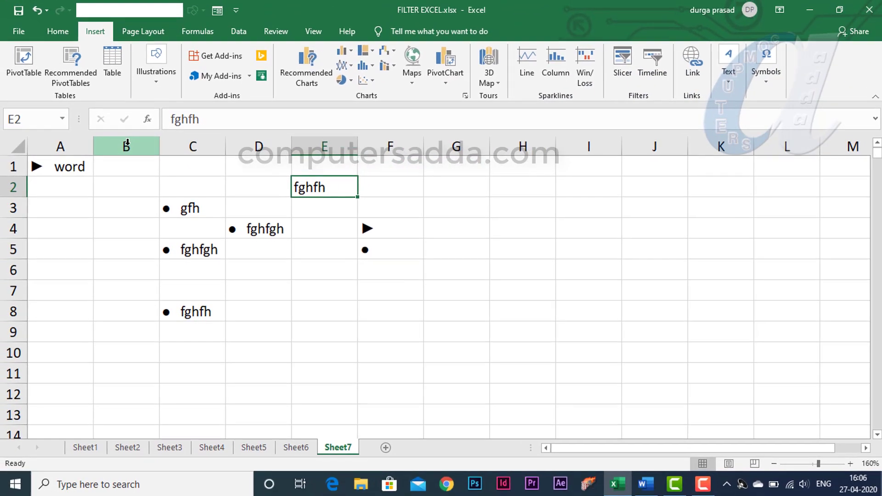
Delete the ► General custom format from column A and enter fdf in A2
click(61, 146)
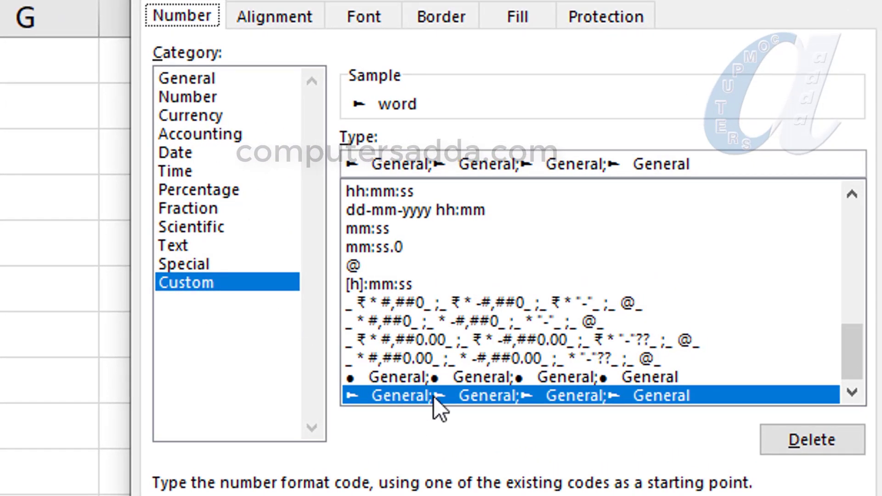
click(795, 435)
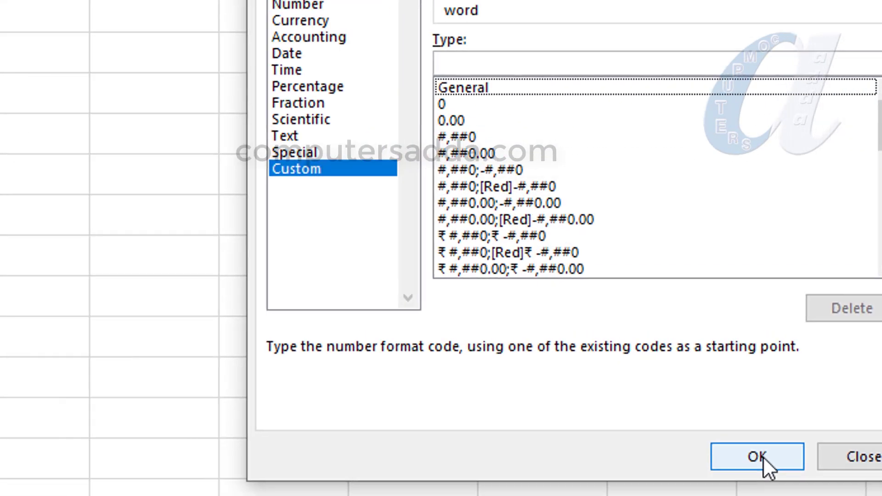
click(710, 493)
click(73, 243)
text(f)
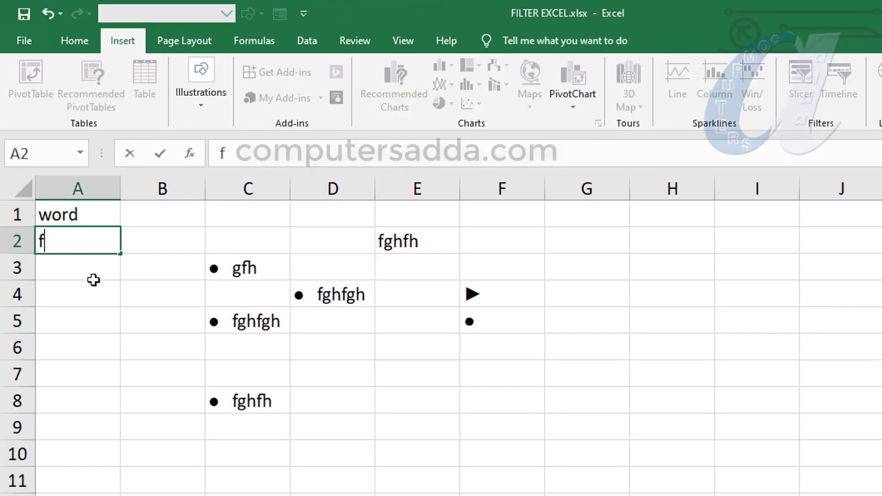
text(df)
click(67, 283)
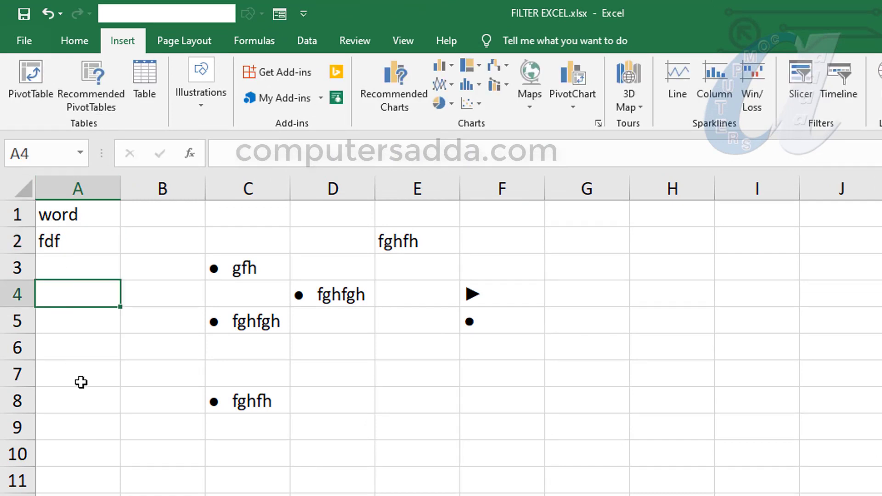